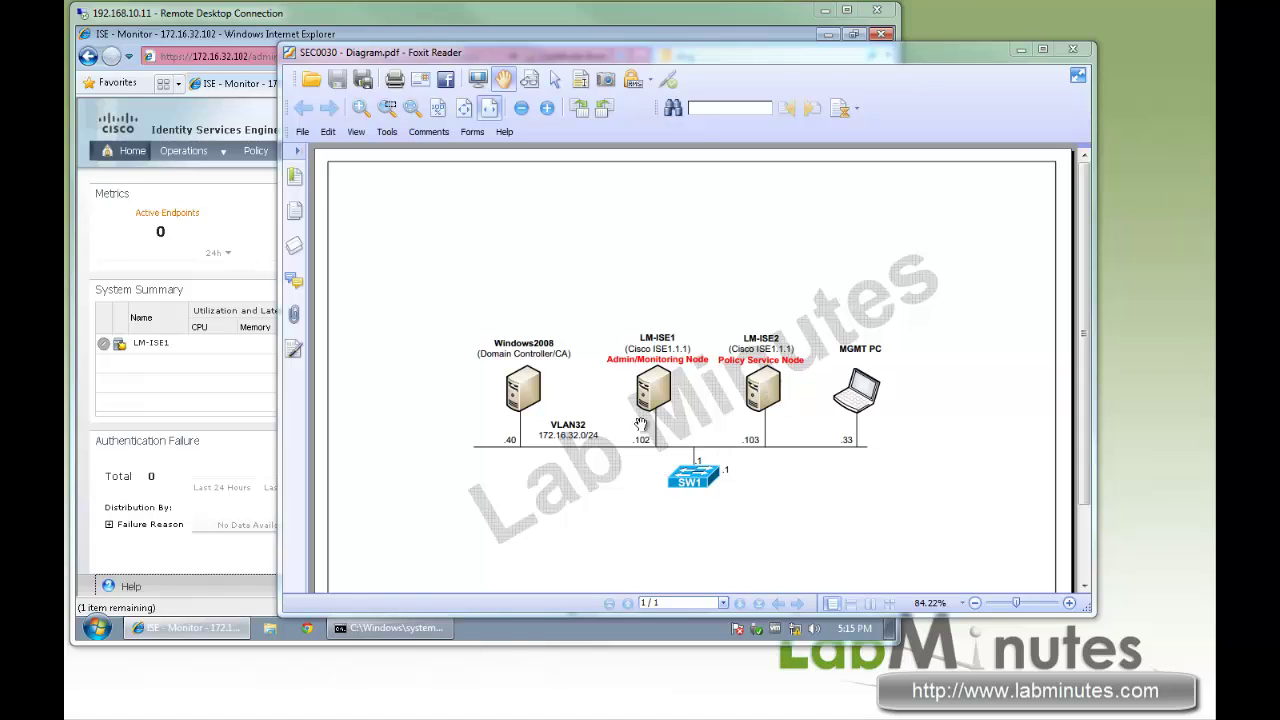
# Move the network diagram aside, bring the LM-ISE1 dashboard forward, and restore the ping console.
pyautogui.moveTo(695, 52); pyautogui.dragTo(439, 273)
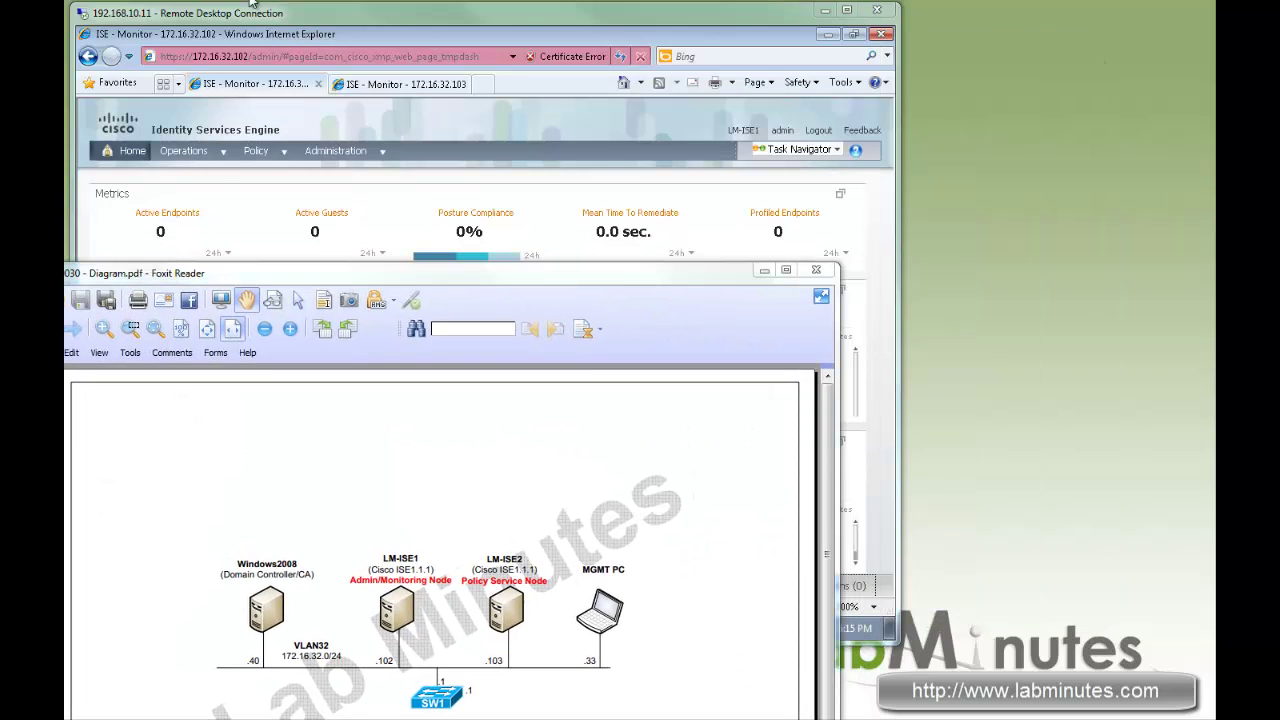
pyautogui.moveTo(625, 19); pyautogui.dragTo(748, 21)
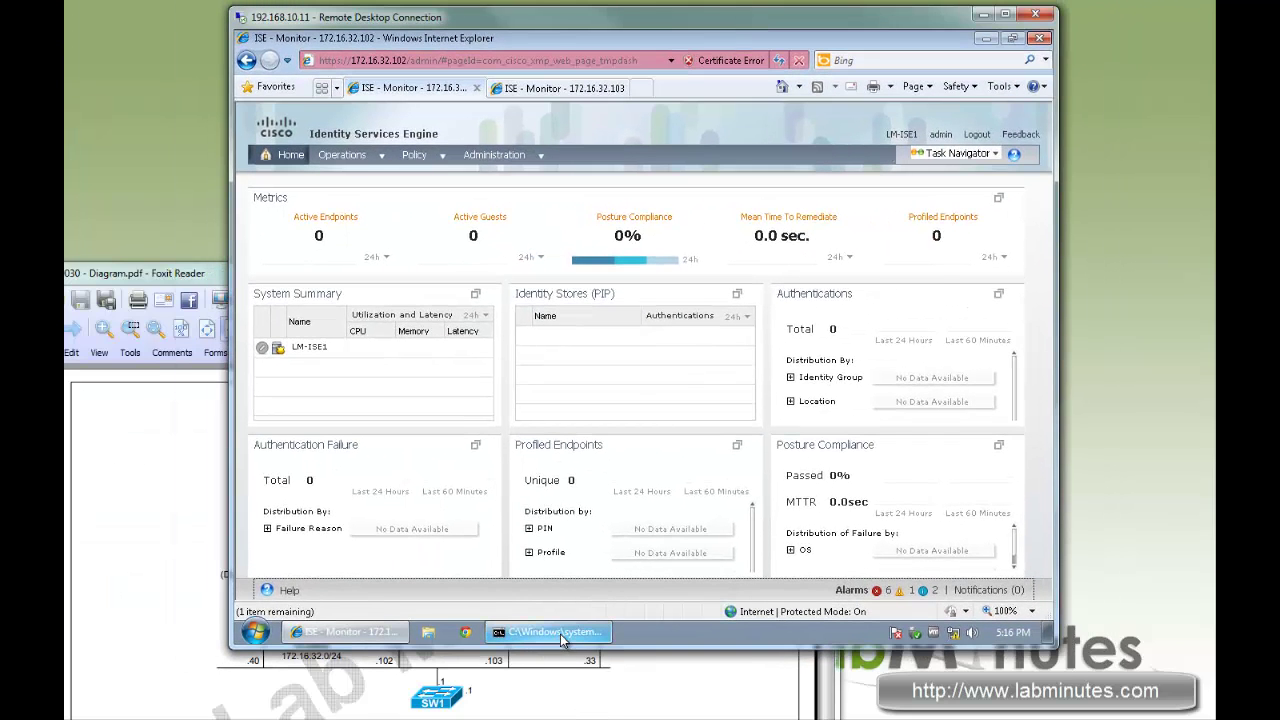
pyautogui.click(558, 636)
pyautogui.click(561, 638)
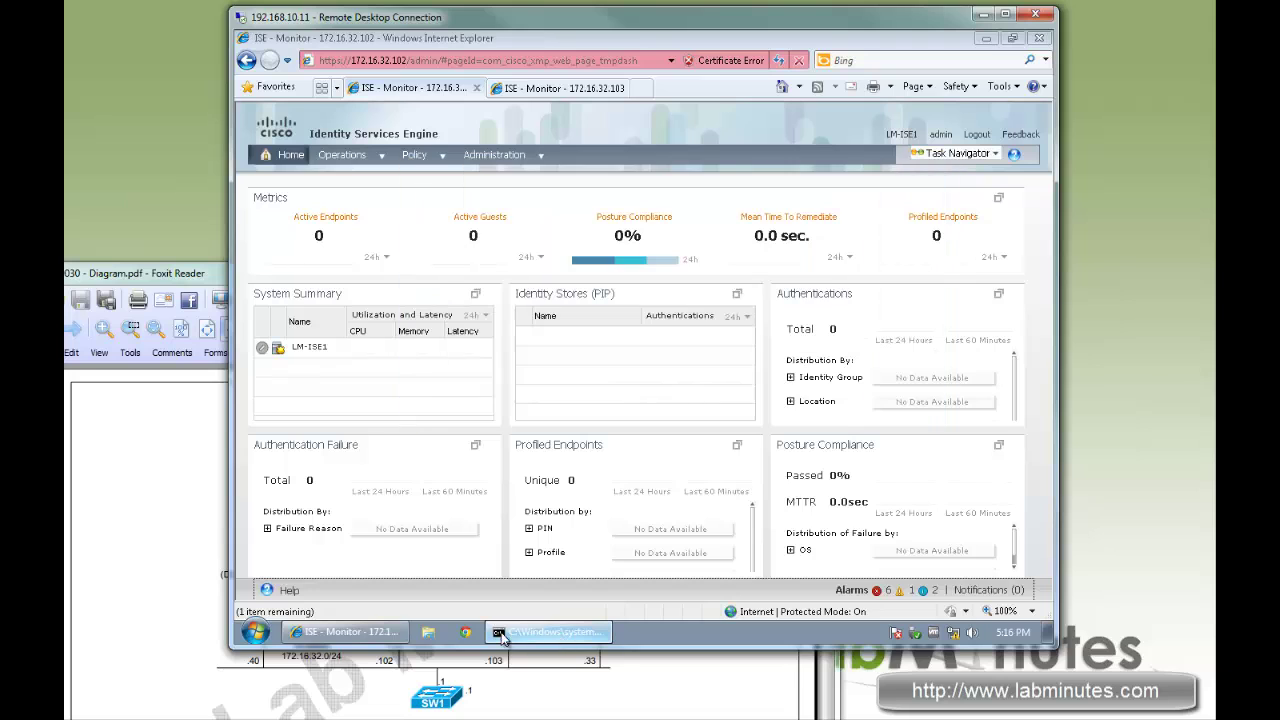
pyautogui.click(255, 631)
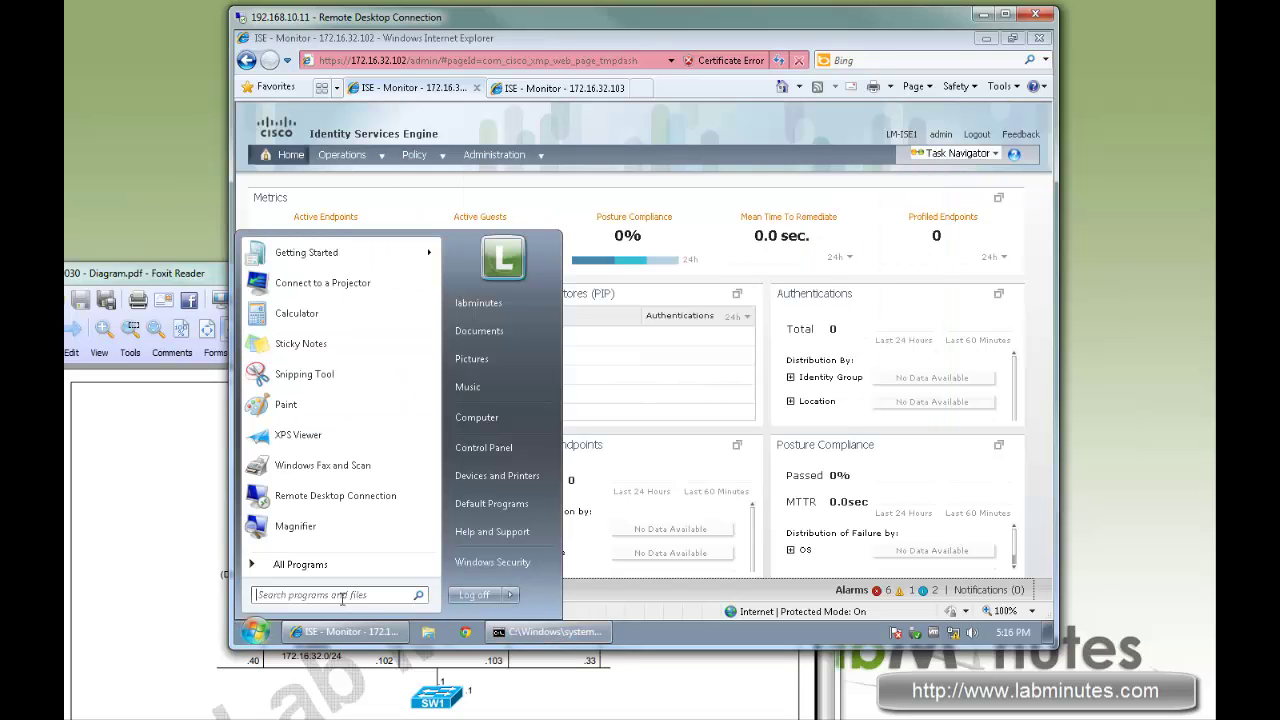
pyautogui.click(514, 638)
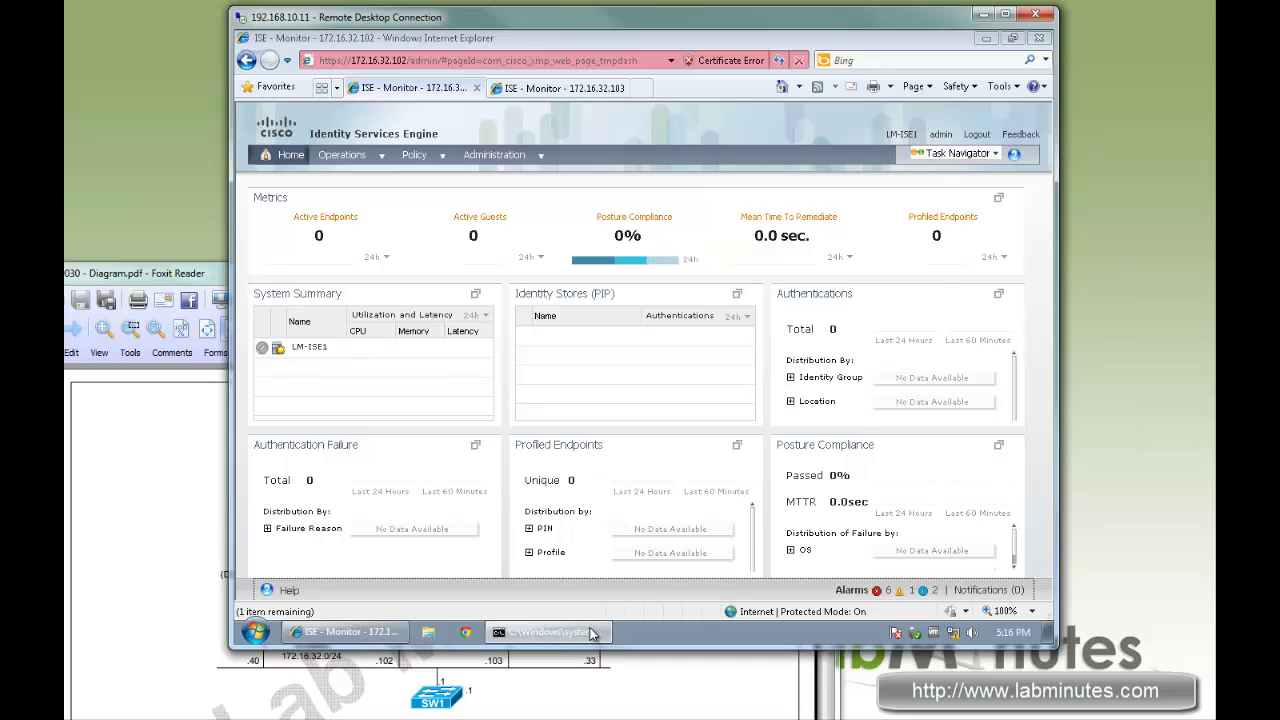
pyautogui.click(590, 632)
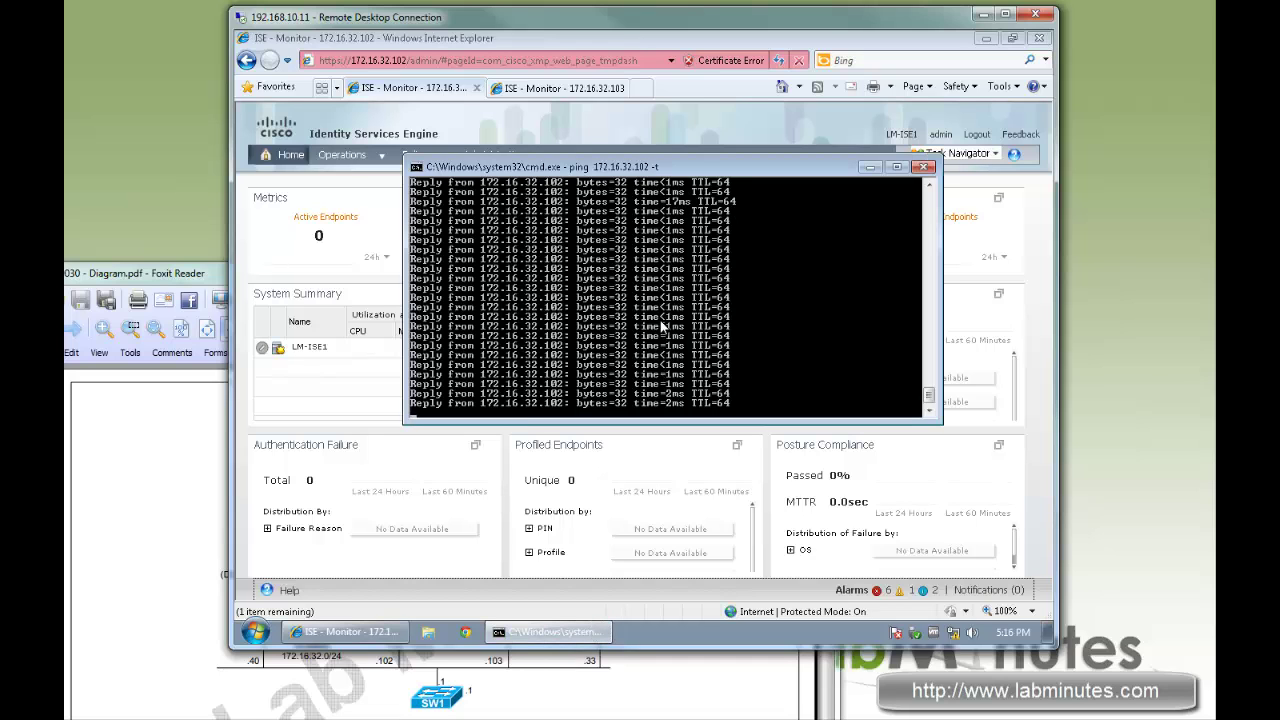
# Stop the continuous ping and ping lm-ise1, confirming replies from 172.16.32.102.
pyautogui.hotkey('ctrl', 'c')
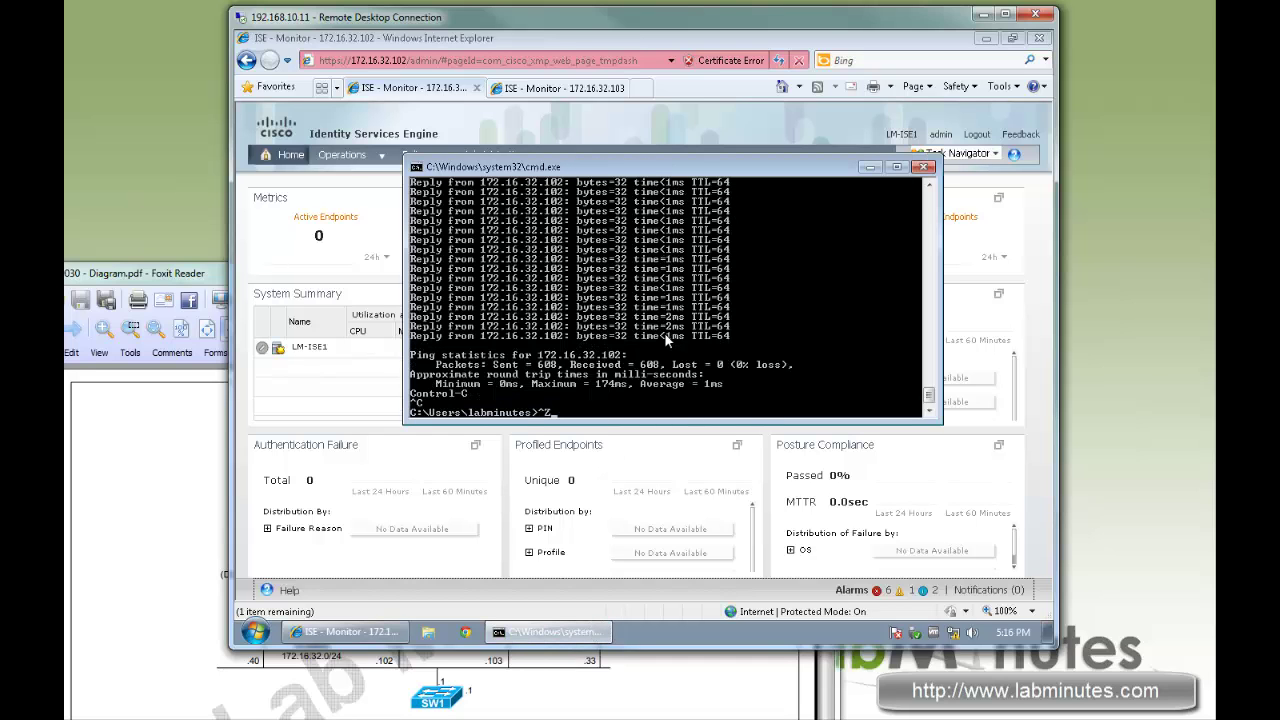
pyautogui.write('pin')
pyautogui.press('BackSpace')
pyautogui.press('BackSpace')
pyautogui.press('BackSpace')
pyautogui.write('nslookup')
pyautogui.press('BackSpace')
pyautogui.press('BackSpace')
pyautogui.press('BackSpace')
pyautogui.press('BackSpace')
pyautogui.press('BackSpace')
pyautogui.press('BackSpace')
pyautogui.press('BackSpace')
pyautogui.press('BackSpace')
pyautogui.write('ping lm-is')
pyautogui.press('Return')
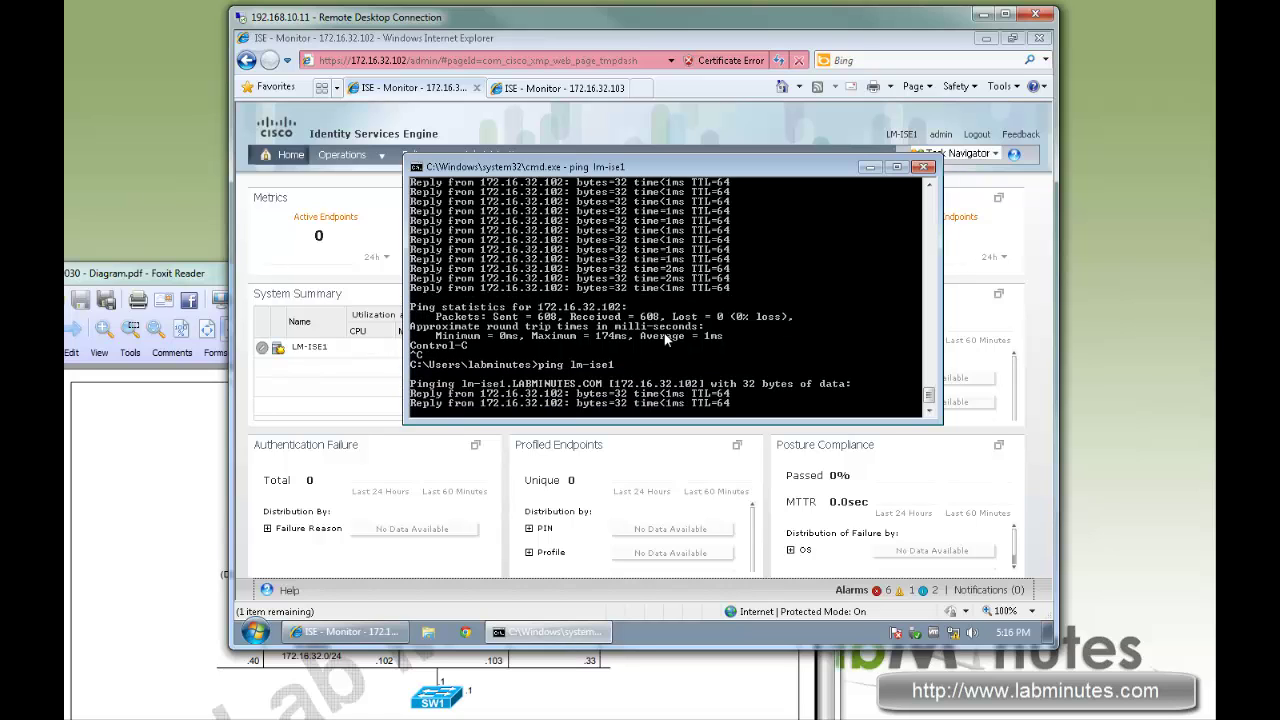
# Ping lm-ise2 at 172.16.32.103 with 0% loss, then minimize the console.
pyautogui.press('Up')
pyautogui.press('BackSpace')
pyautogui.write('2')
pyautogui.press('Return')
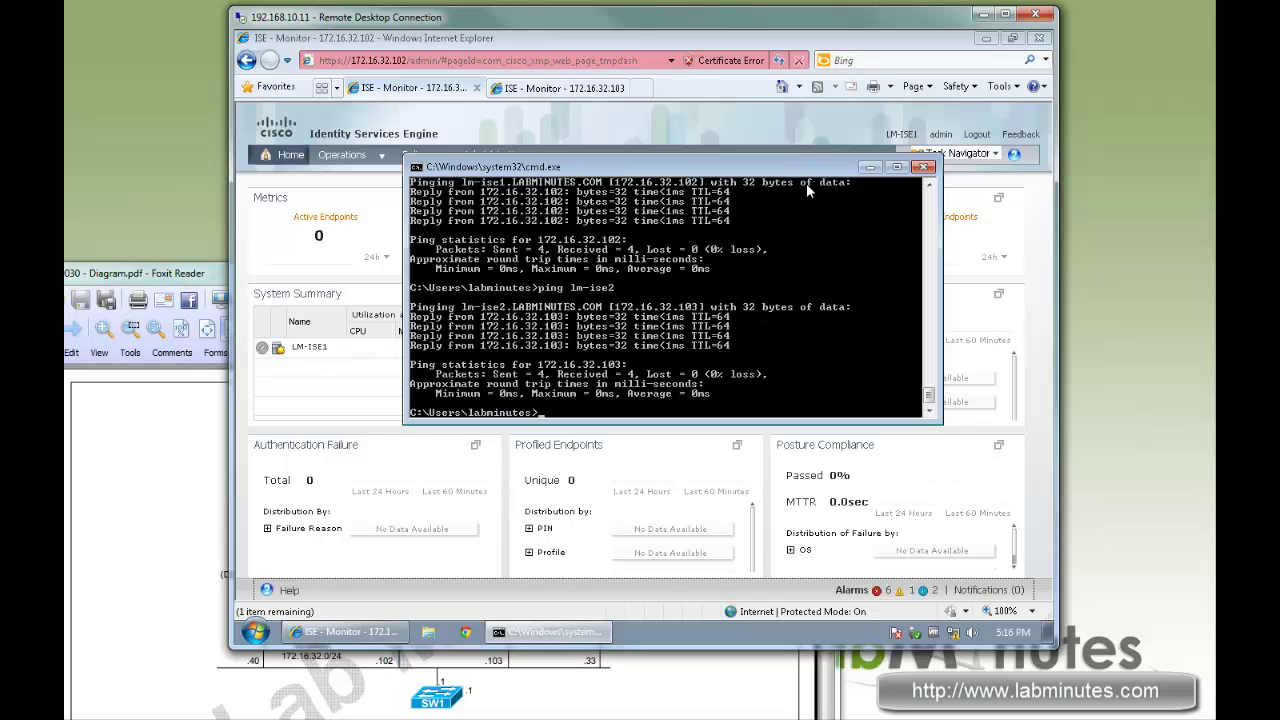
pyautogui.moveTo(812, 167); pyautogui.dragTo(827, 204)
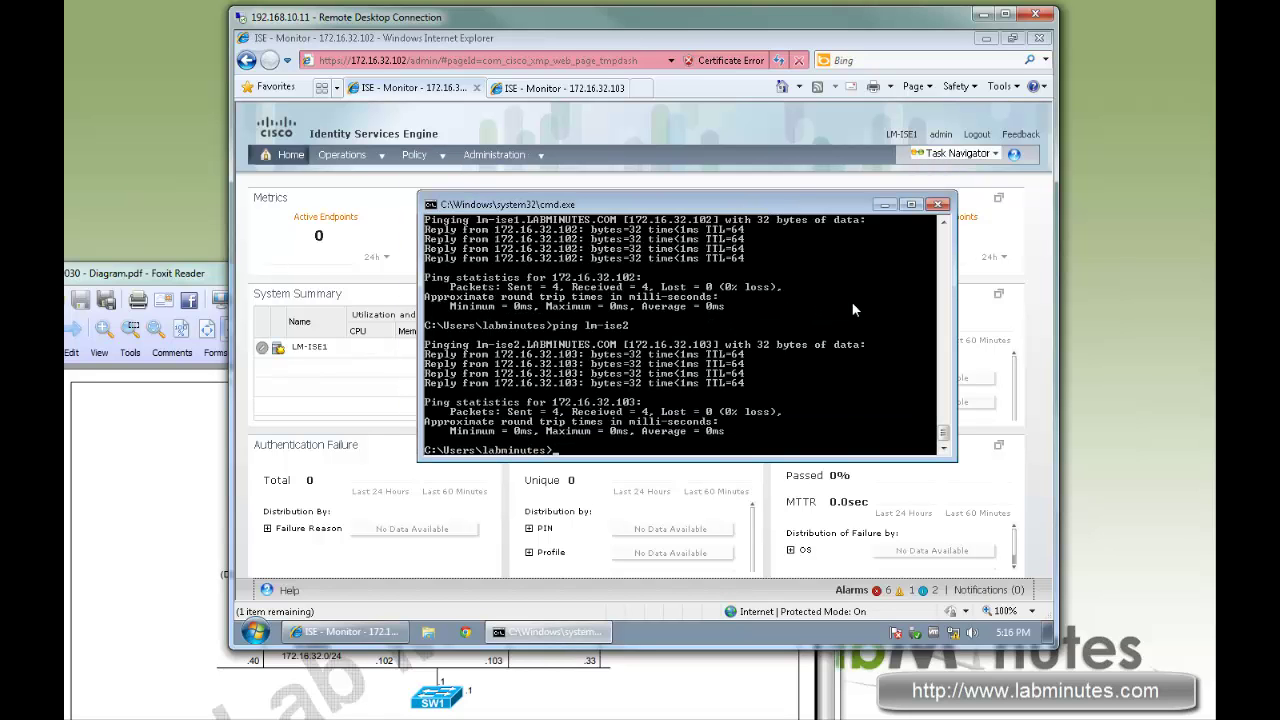
pyautogui.click(885, 205)
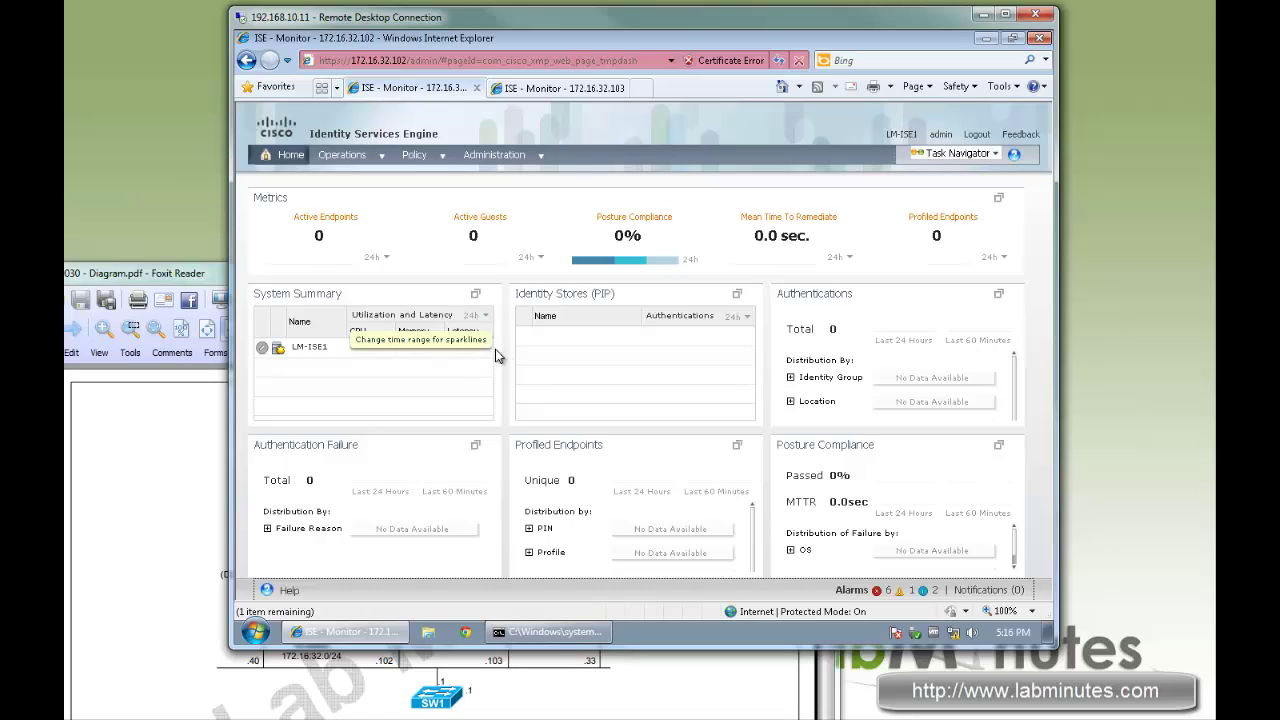
pyautogui.click(285, 590)
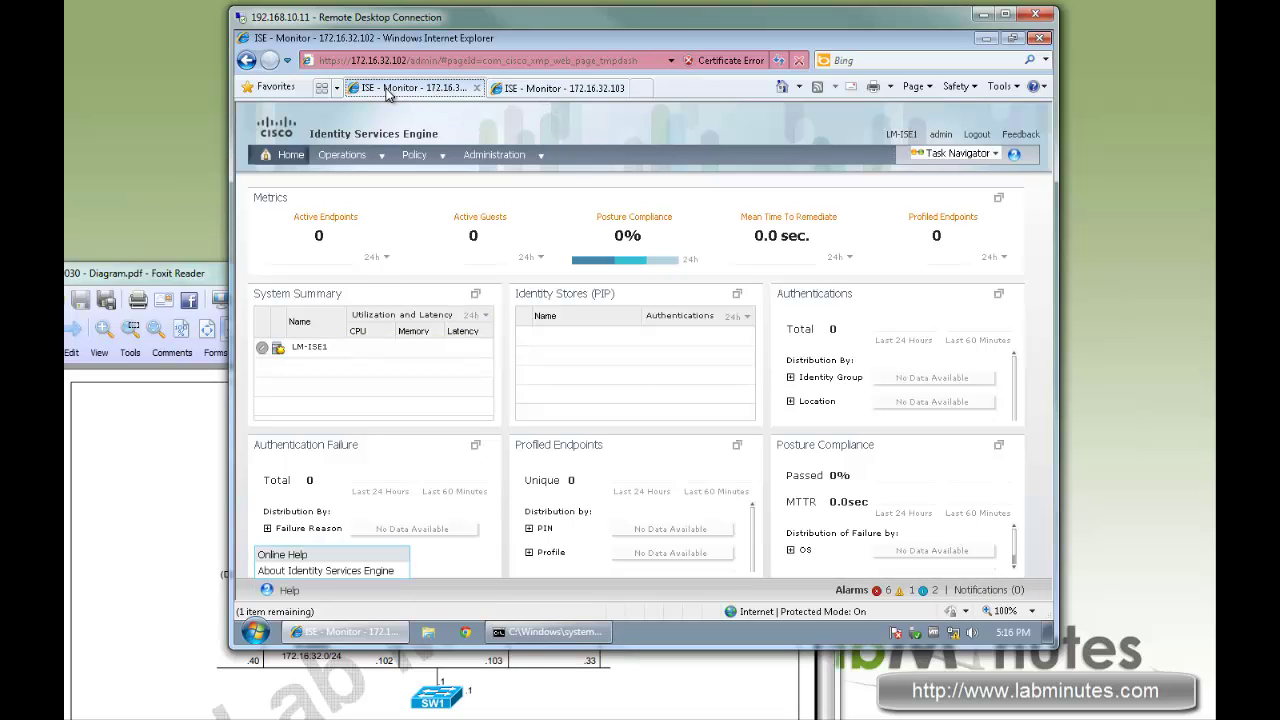
pyautogui.click(216, 279)
pyautogui.moveTo(666, 20); pyautogui.dragTo(652, 16)
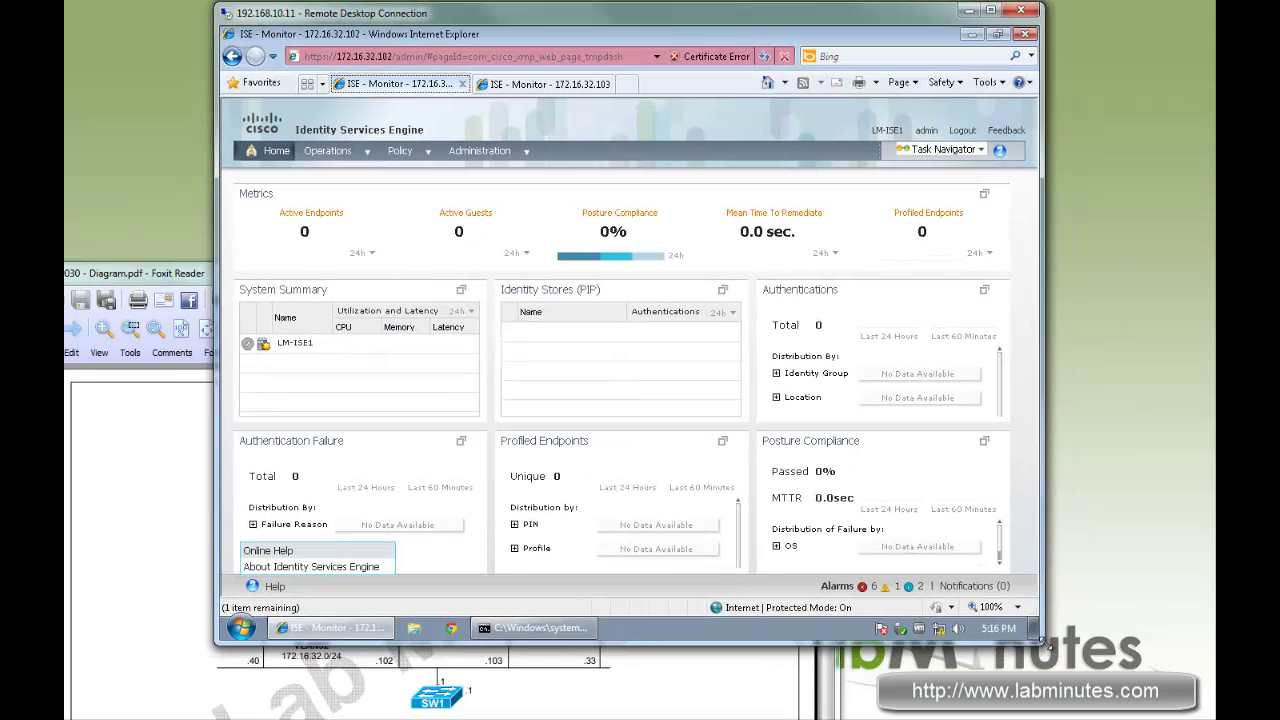
pyautogui.moveTo(1033, 640); pyautogui.dragTo(1030, 637)
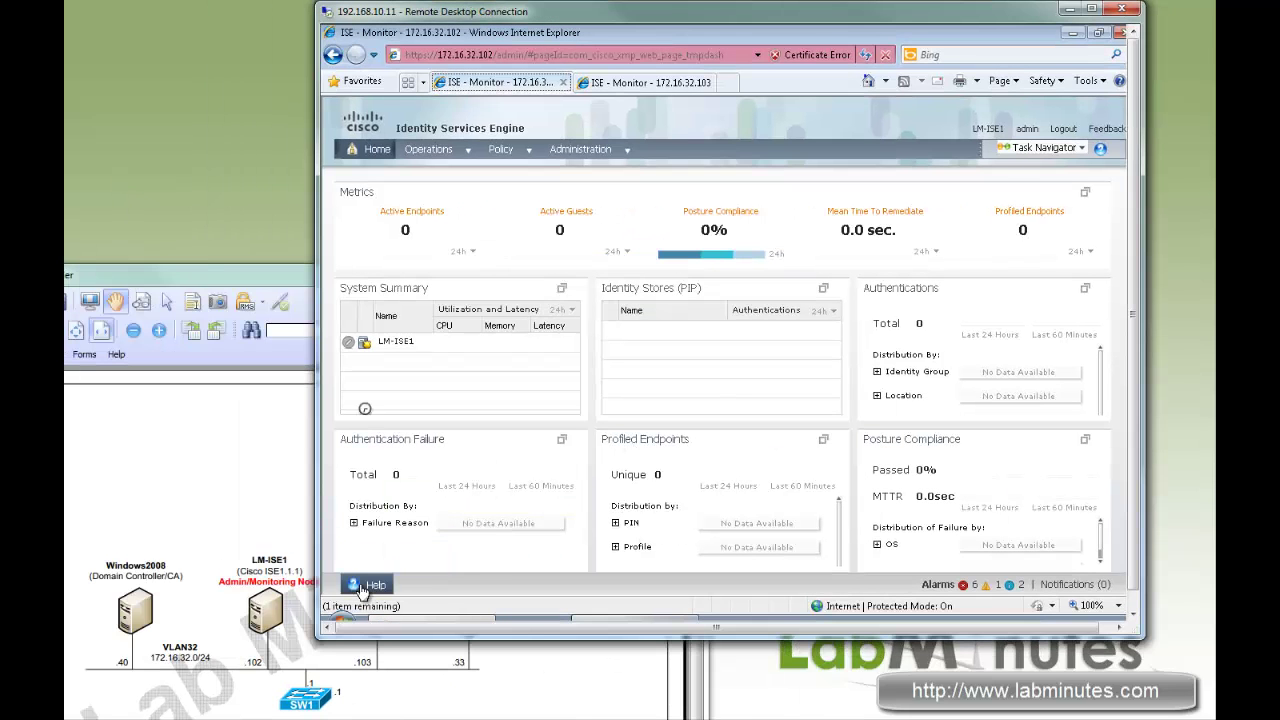
pyautogui.click(433, 569)
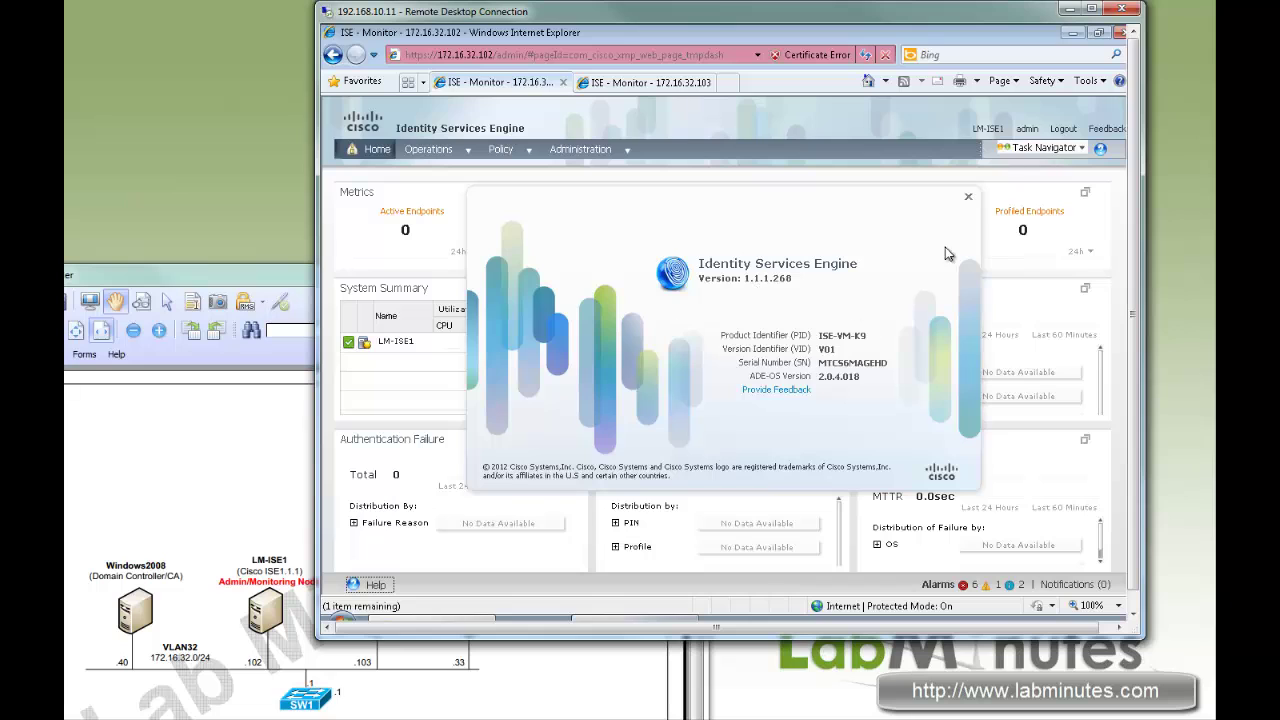
pyautogui.click(968, 197)
pyautogui.click(641, 86)
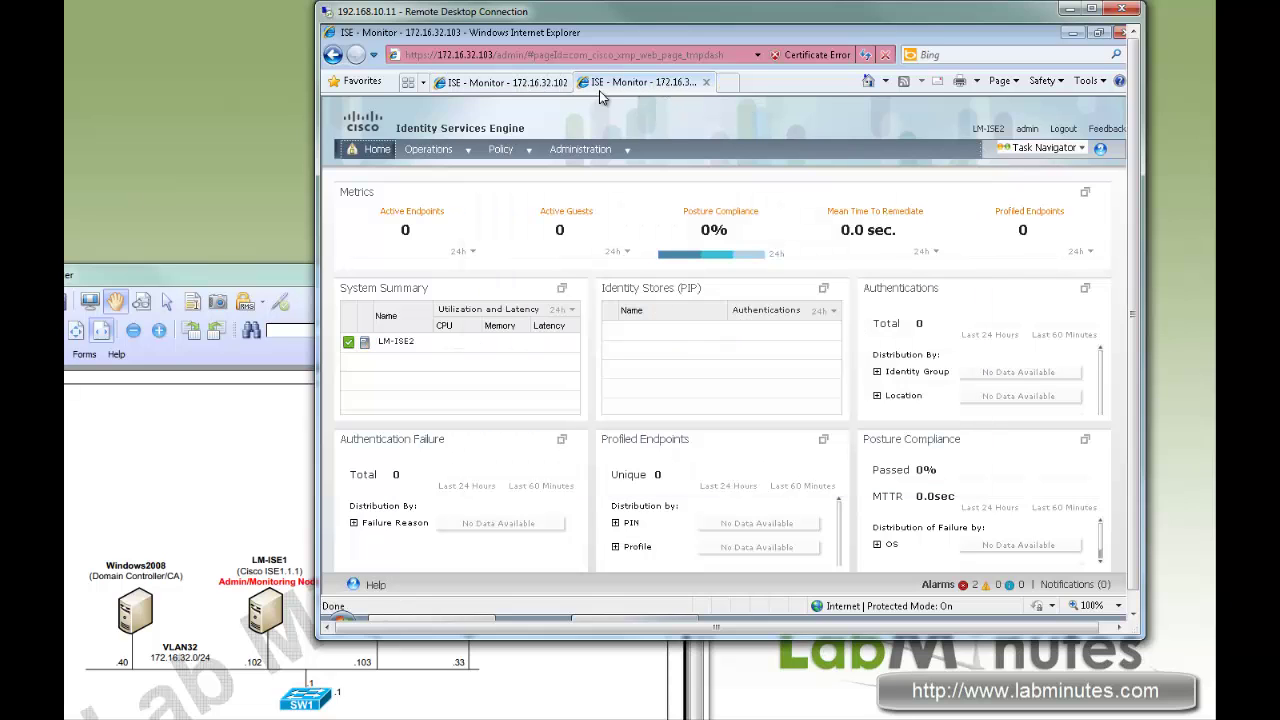
pyautogui.click(362, 587)
pyautogui.click(440, 563)
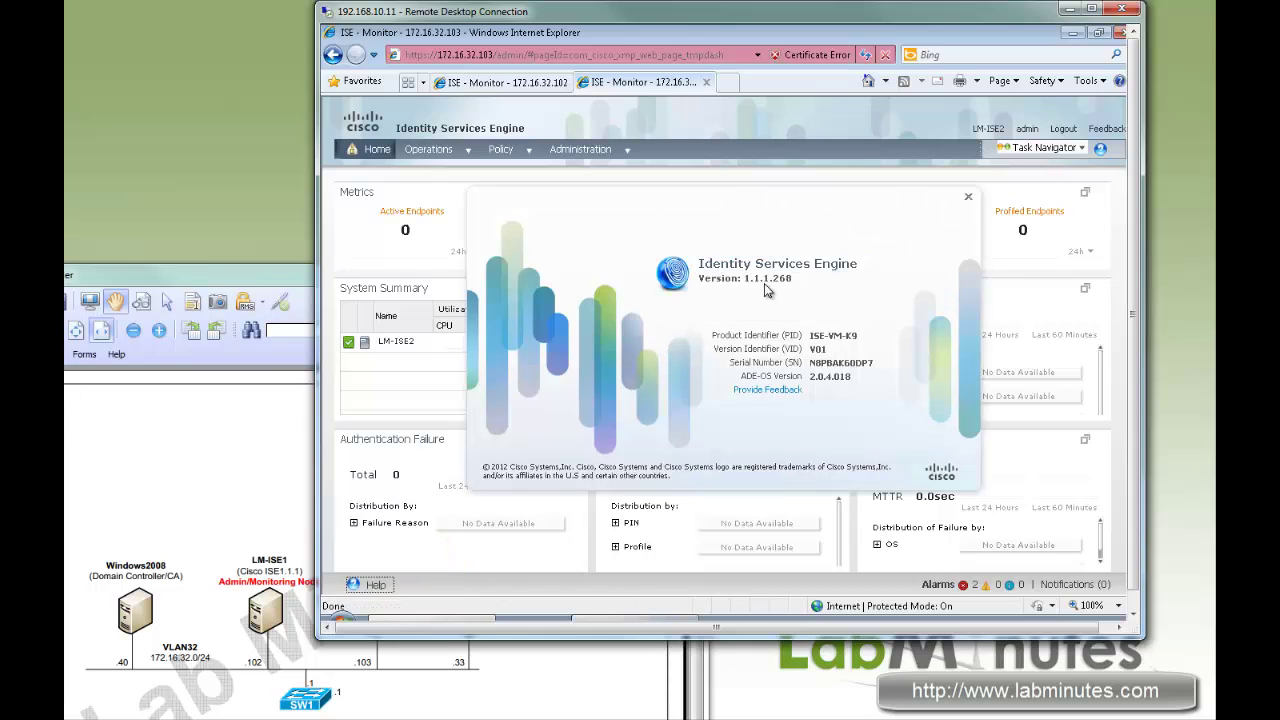
pyautogui.click(969, 200)
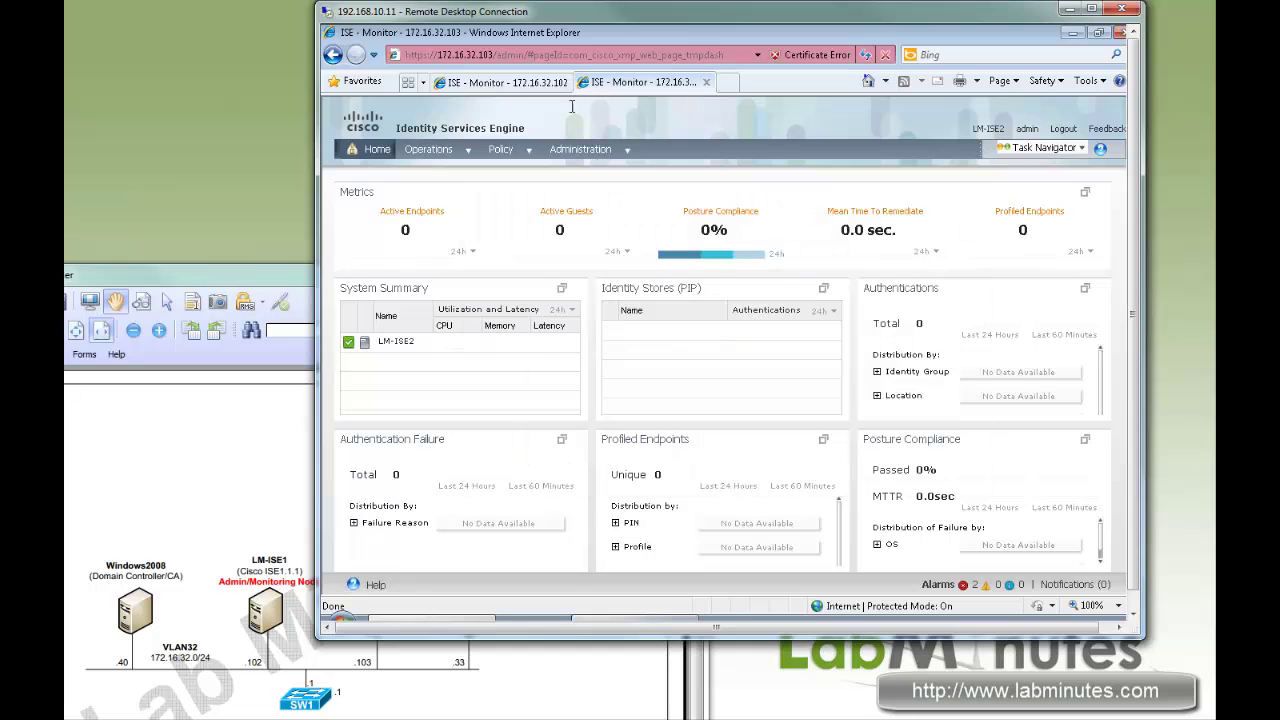
pyautogui.click(515, 83)
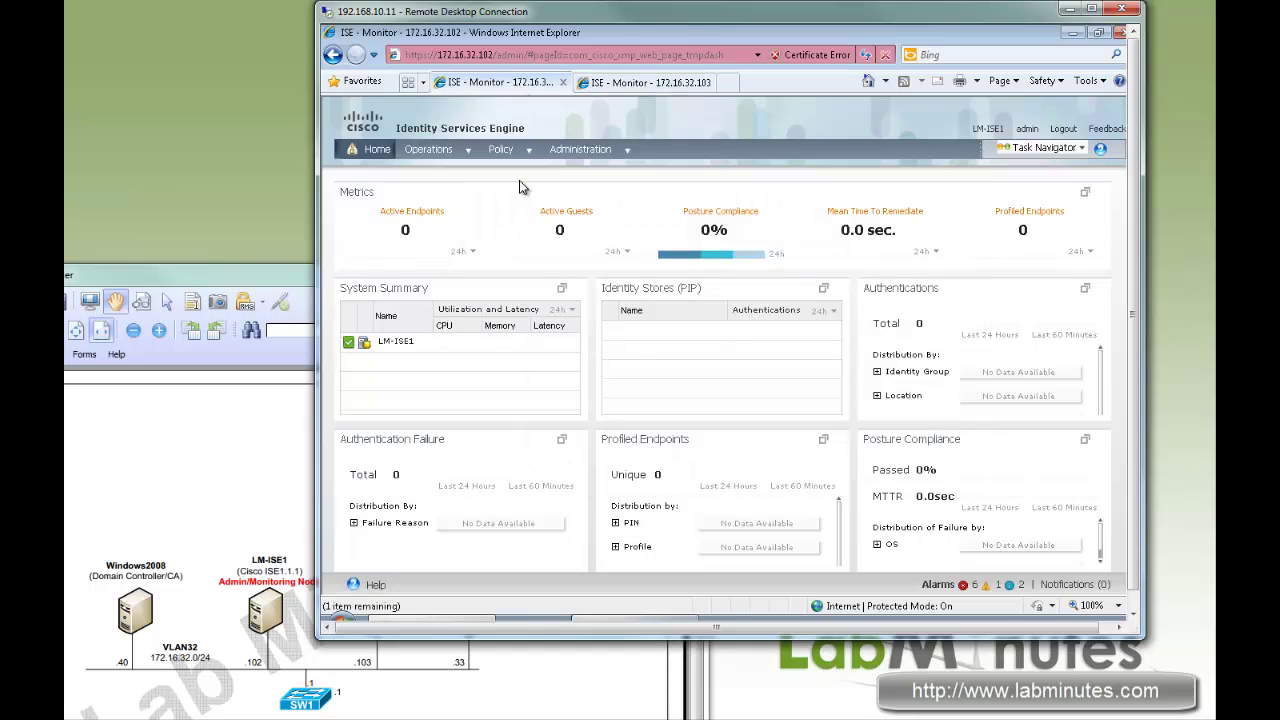
pyautogui.moveTo(563, 155)
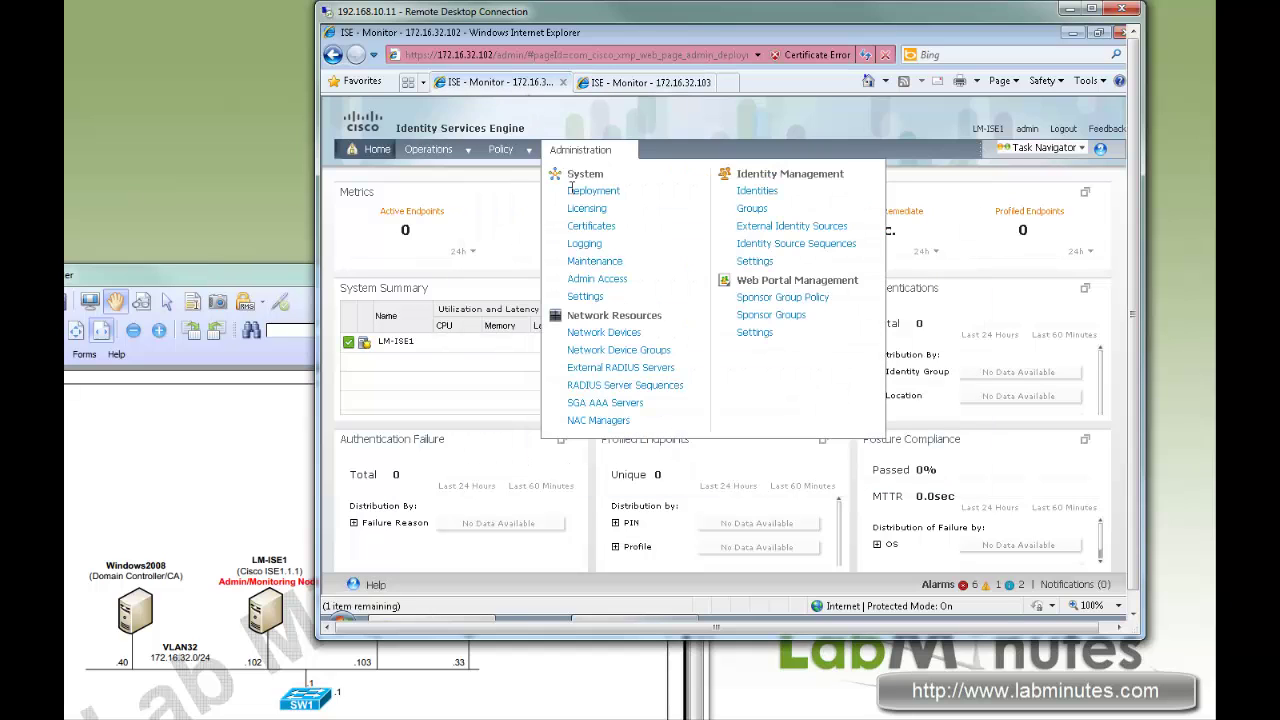
# Review LM-ISE1's primary Administration and Monitoring personas in Deployment, then return to the node list.
pyautogui.click(578, 176)
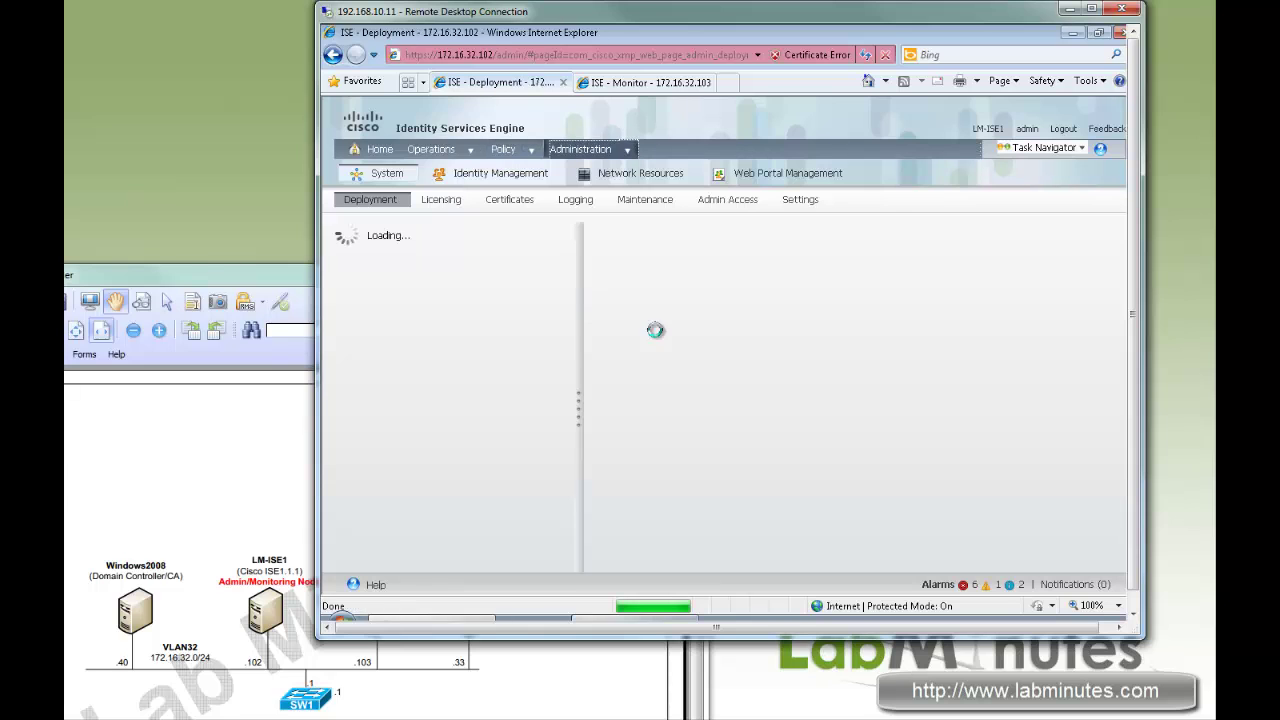
pyautogui.moveTo(590, 149)
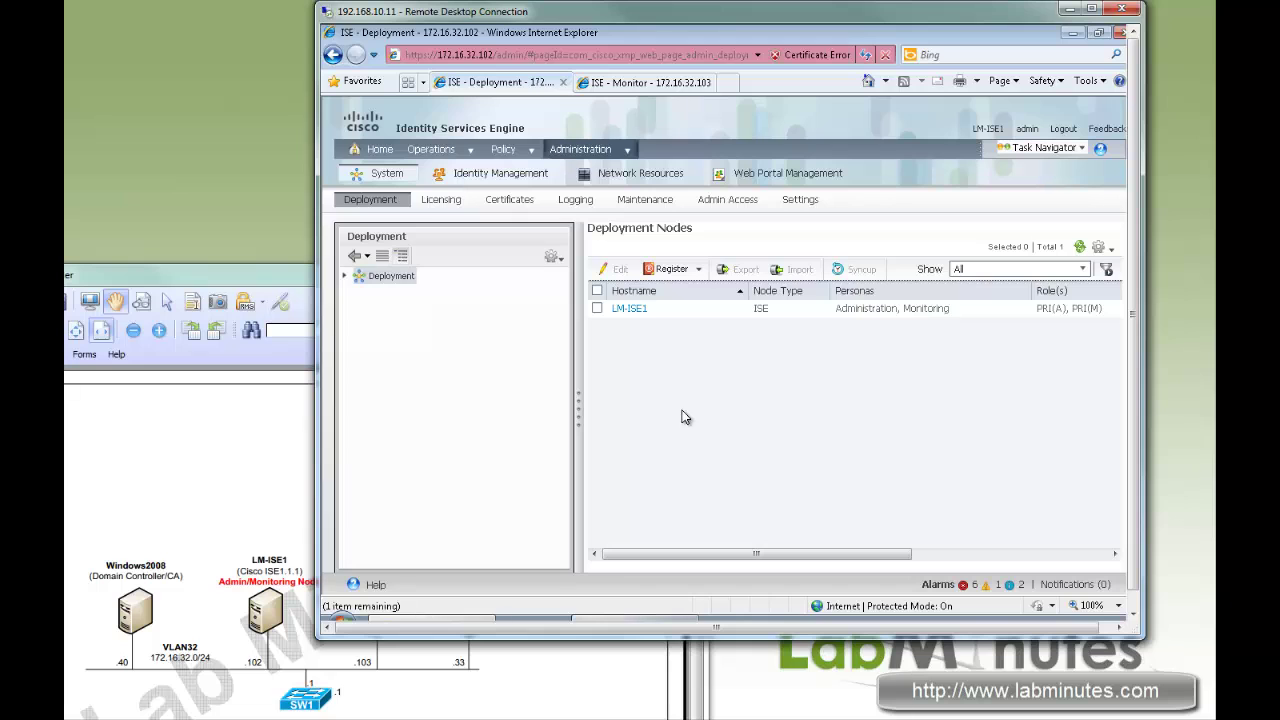
pyautogui.click(630, 310)
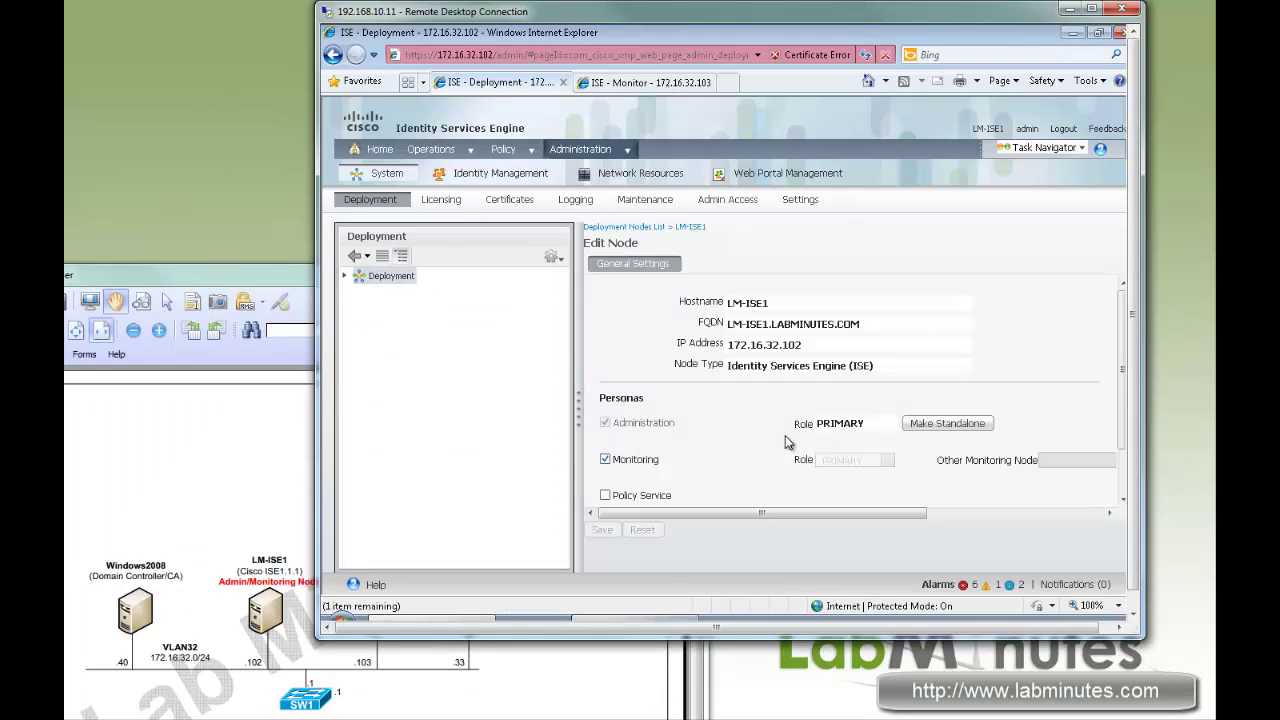
pyautogui.doubleClick(853, 424)
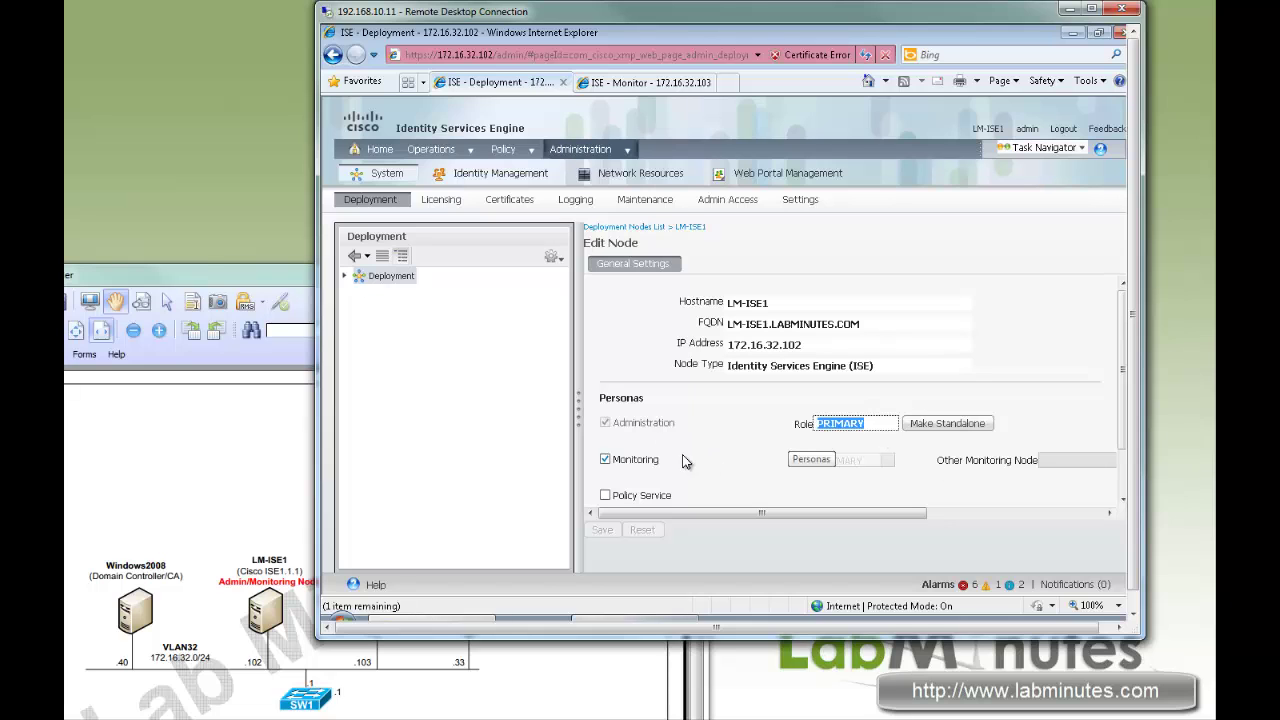
pyautogui.scroll(-1, 600, 475)
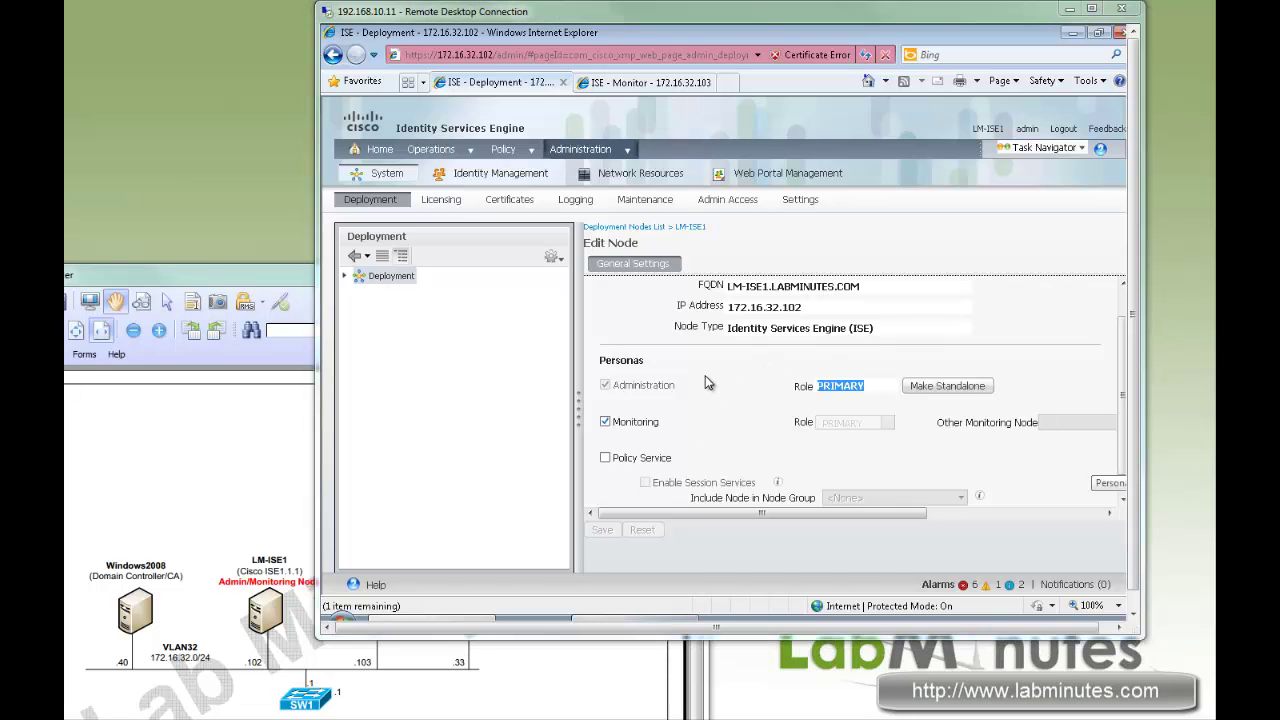
pyautogui.click(378, 276)
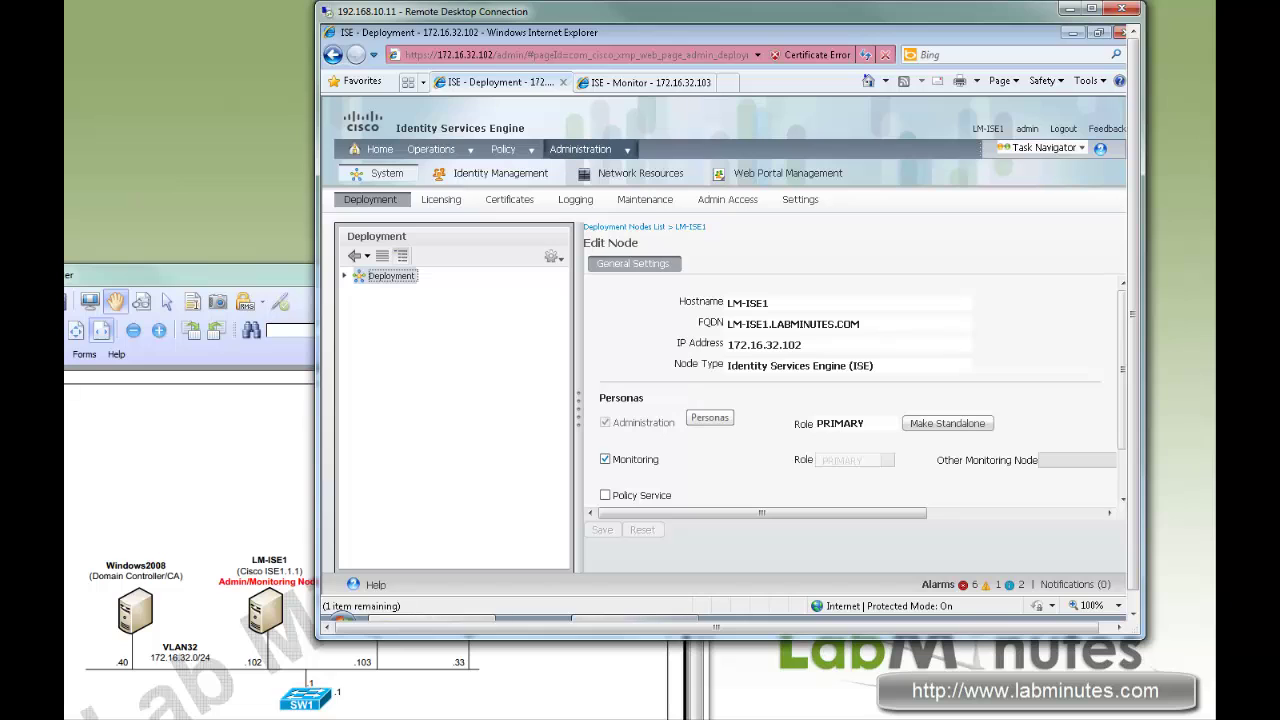
pyautogui.click(648, 230)
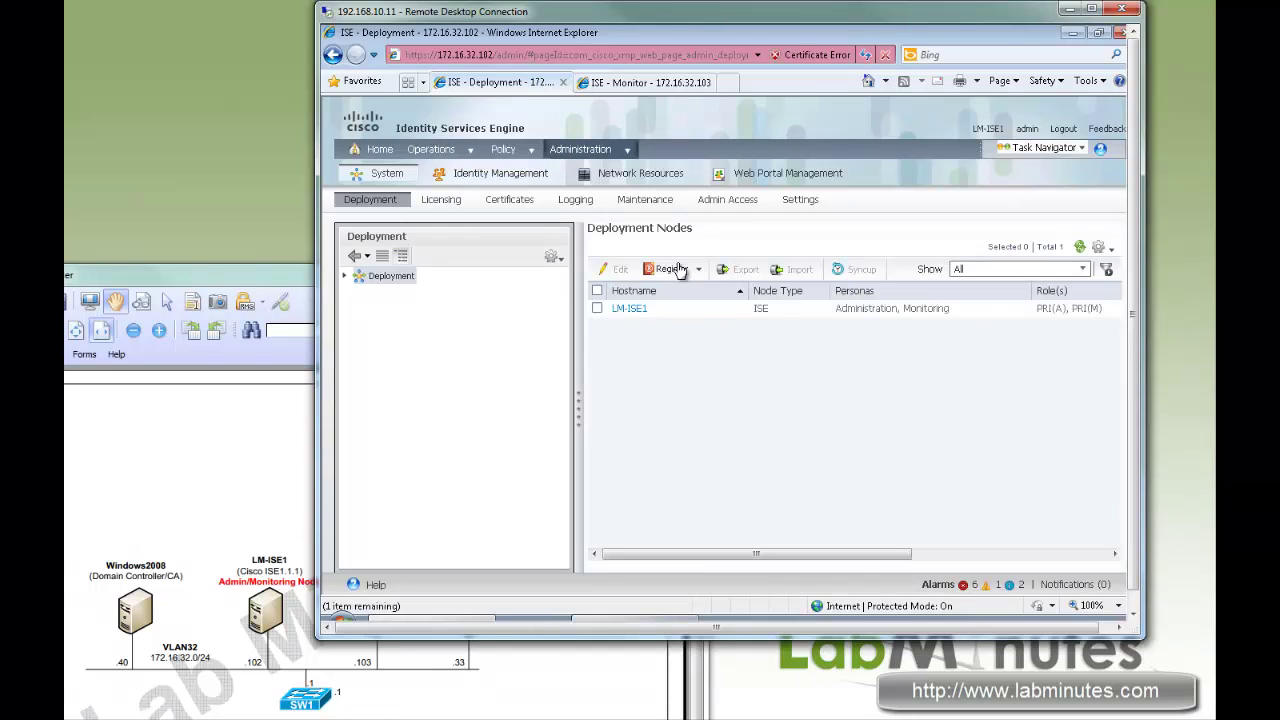
# Register node 172.16.32.103 as admin with its password, then dismiss the certificate authentication error.
pyautogui.click(695, 271)
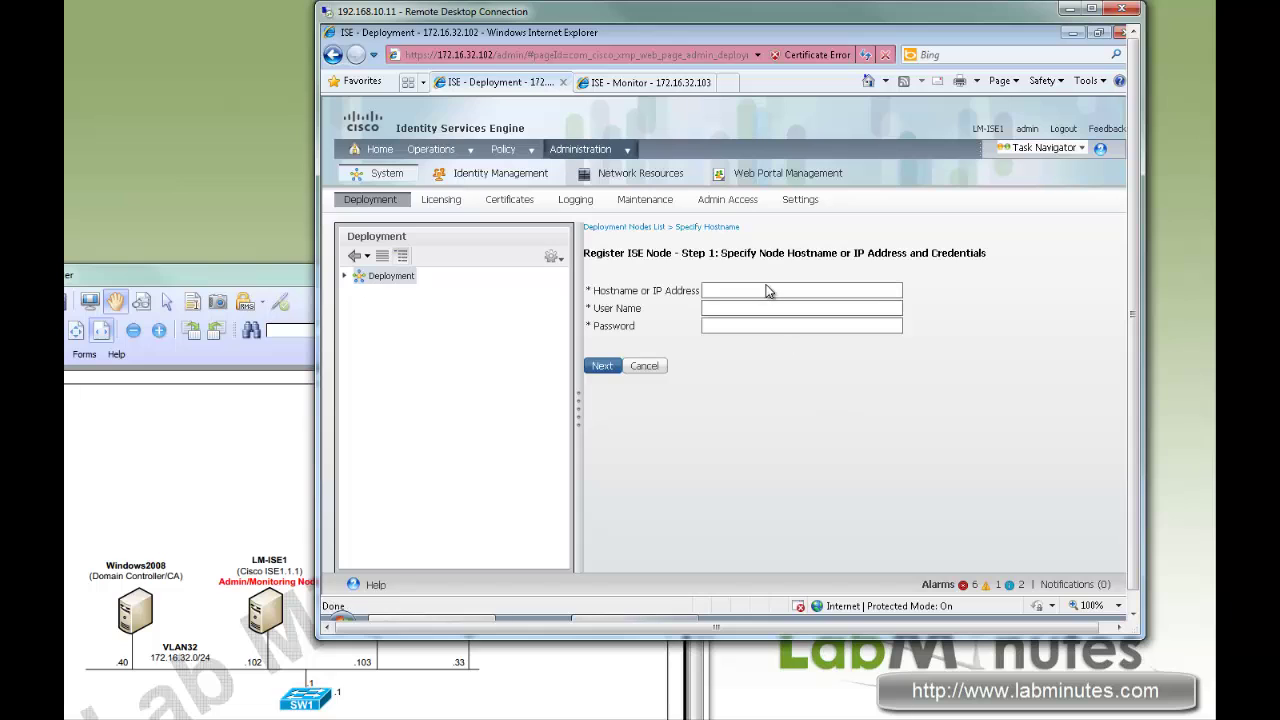
pyautogui.click(757, 291)
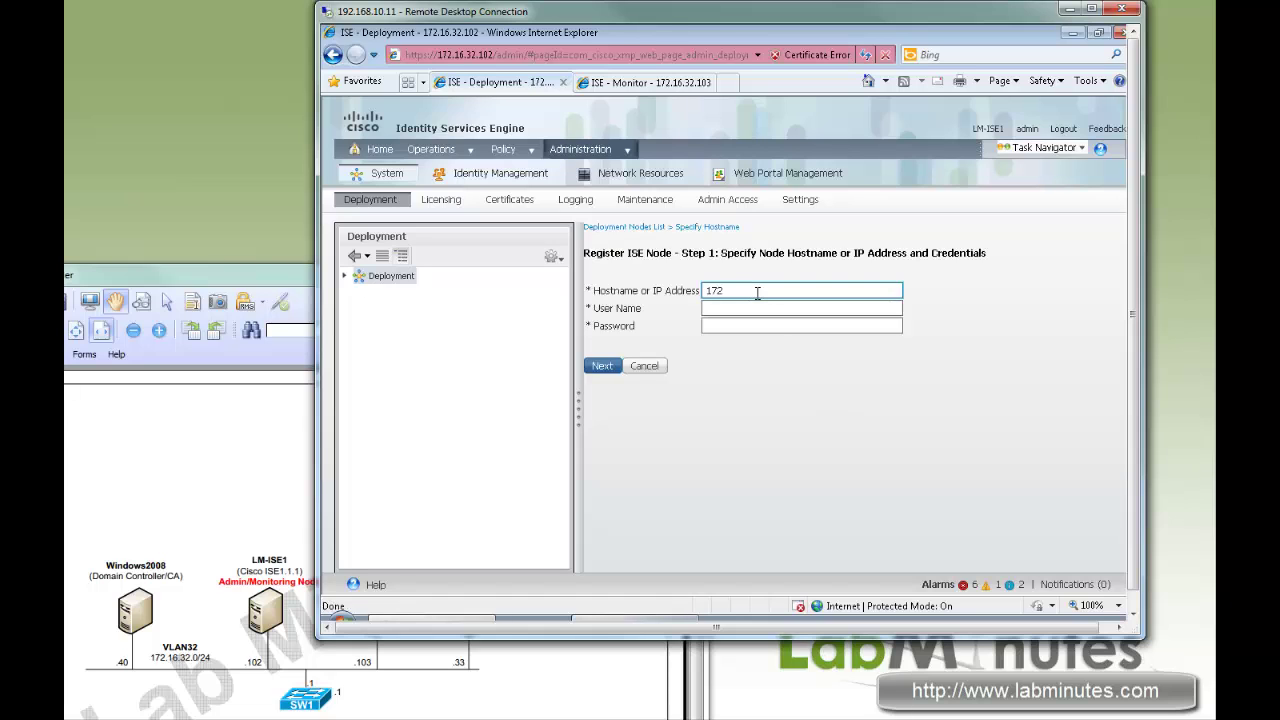
pyautogui.press('Tab')
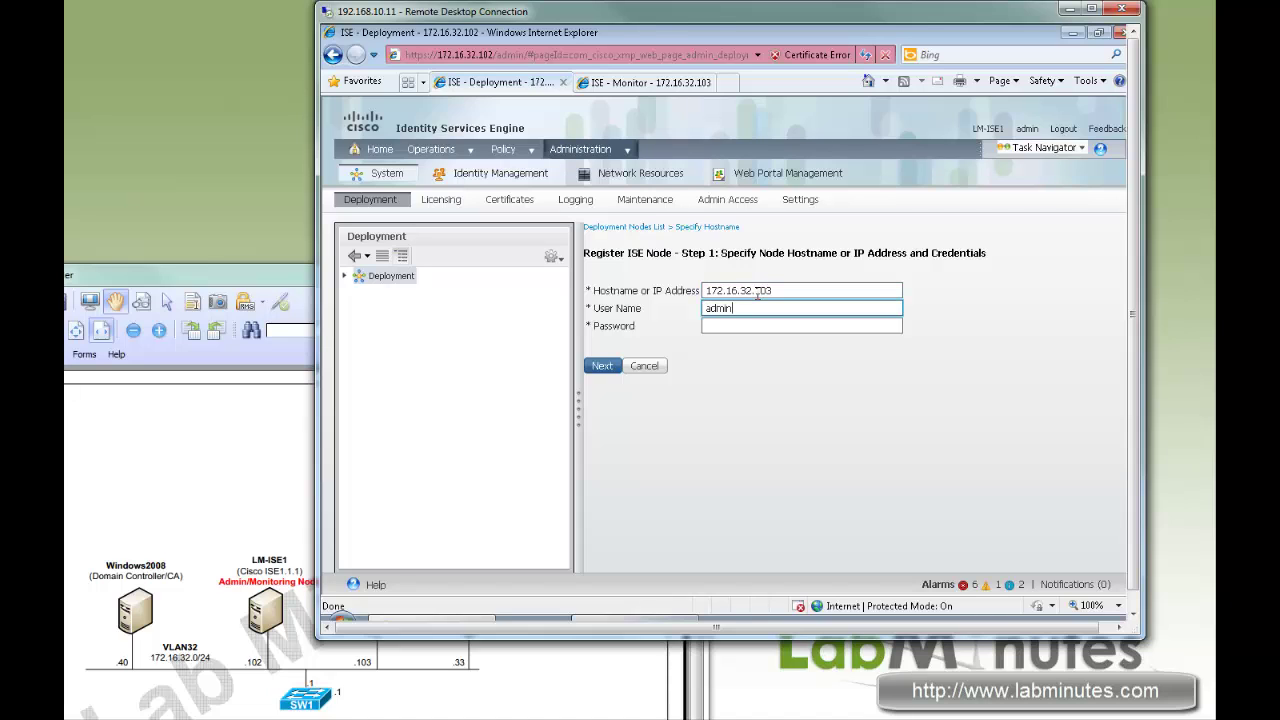
pyautogui.press('Tab')
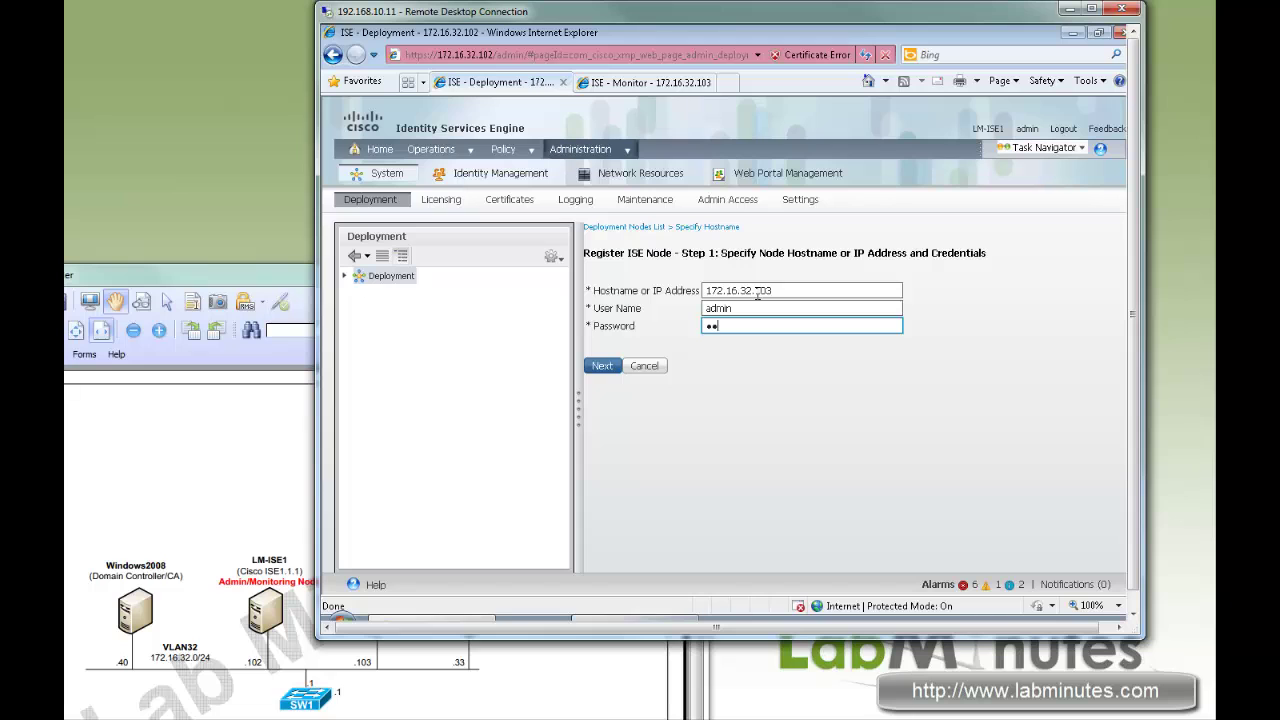
pyautogui.click(603, 366)
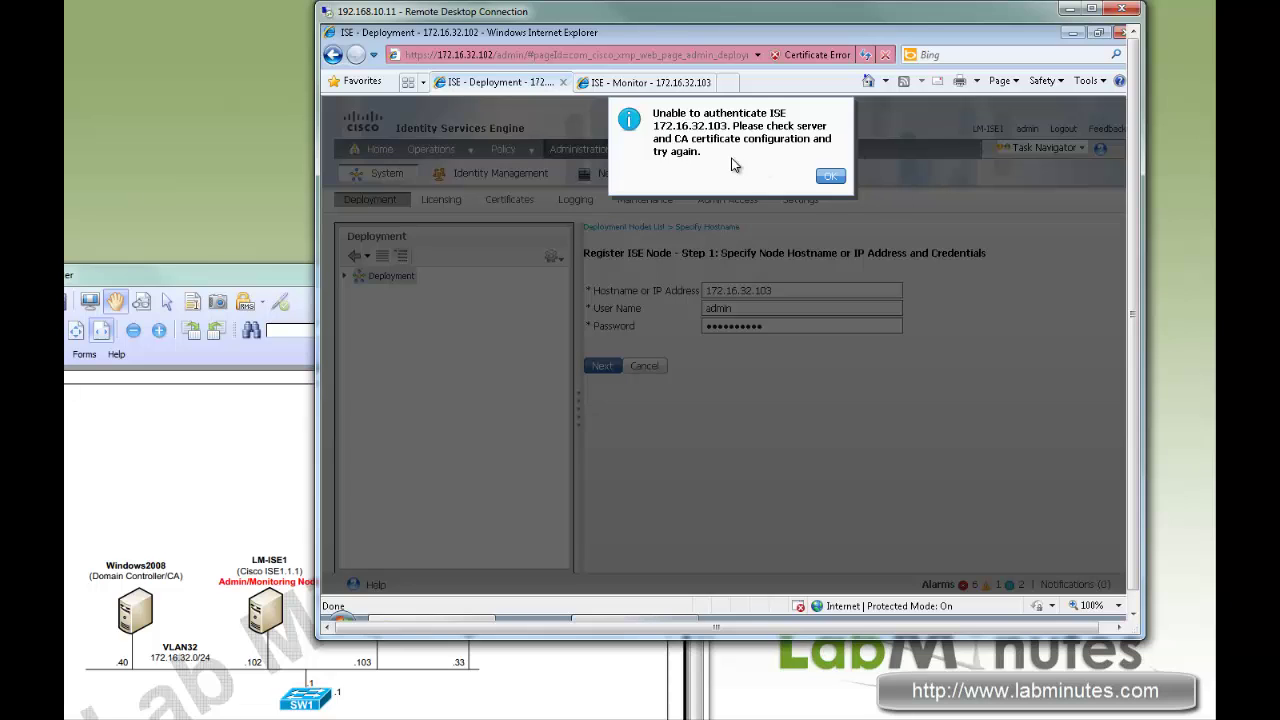
pyautogui.click(829, 177)
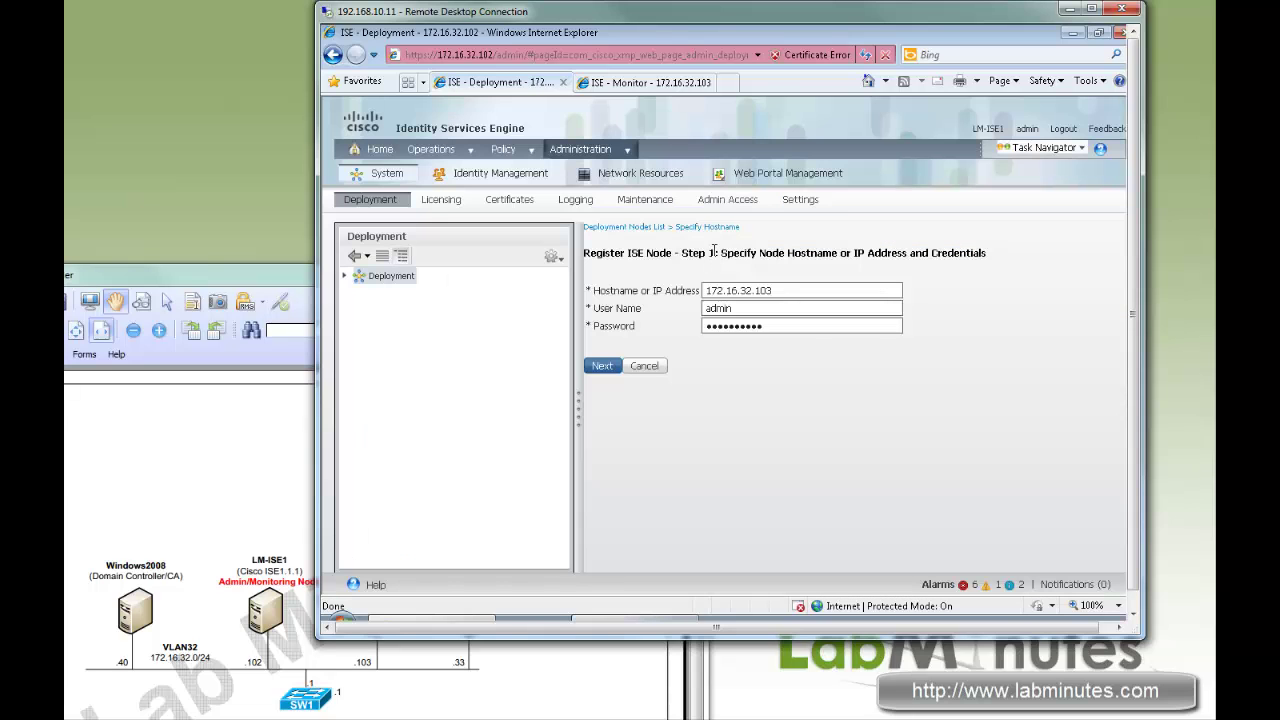
pyautogui.moveTo(682, 253); pyautogui.dragTo(789, 256)
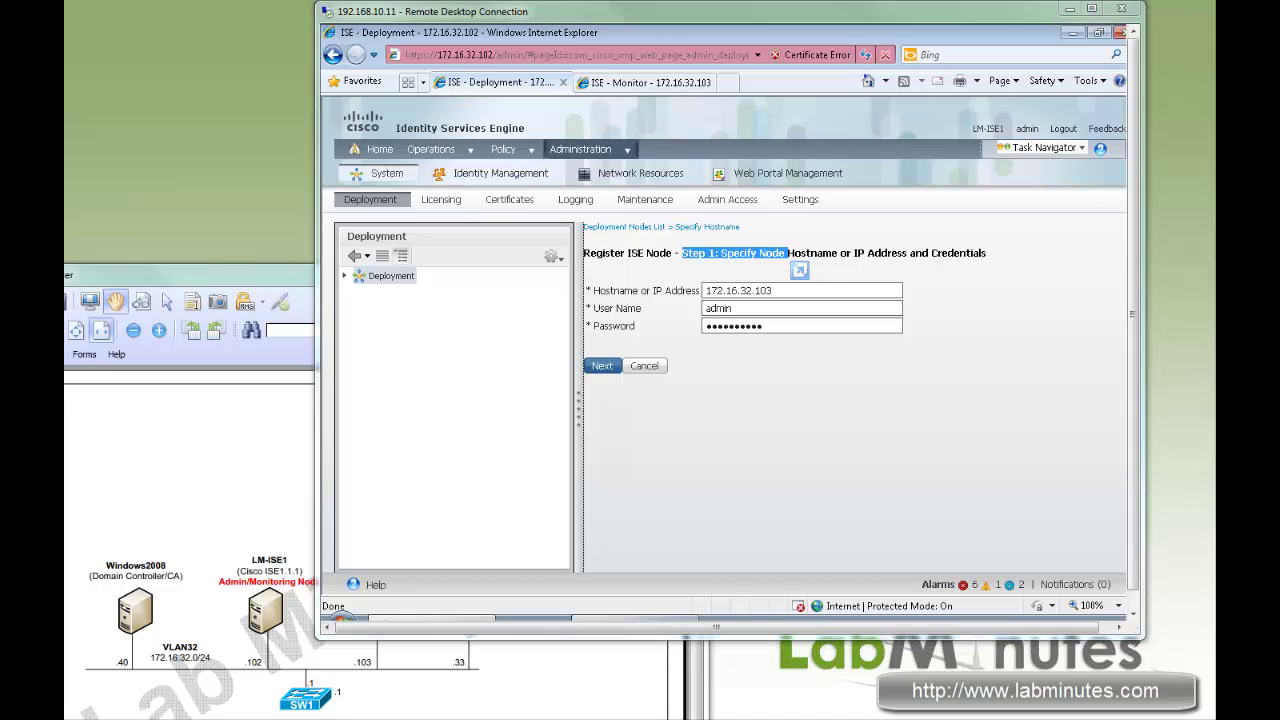
# Open LM-ISE1's Local Certificates and inspect the default self-signed certificate's details.
pyautogui.click(517, 203)
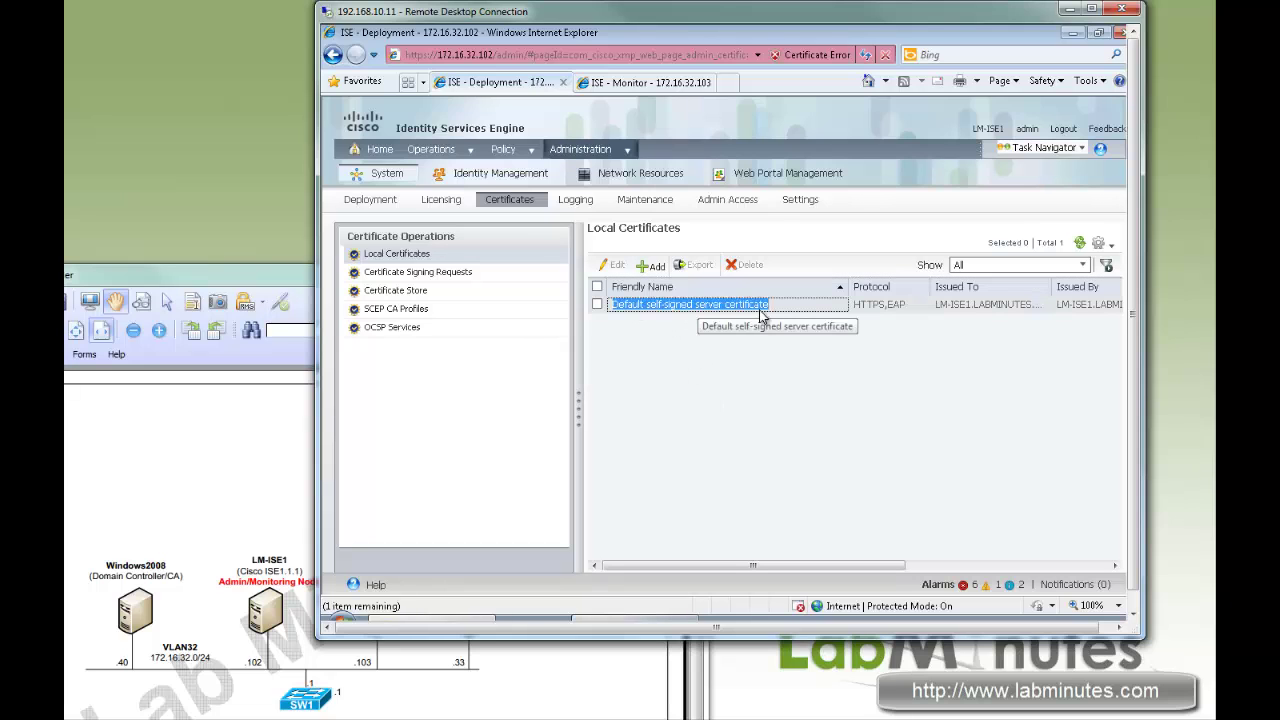
pyautogui.doubleClick(990, 304)
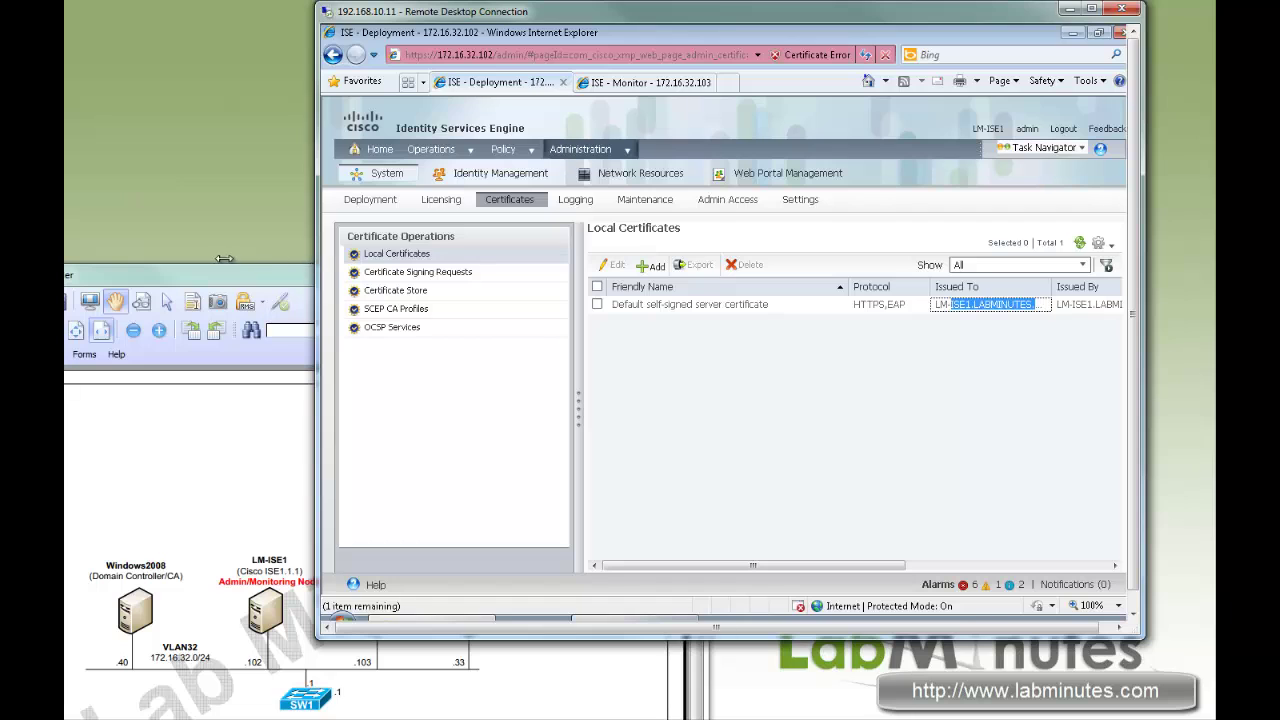
pyautogui.moveTo(753, 565); pyautogui.dragTo(900, 565)
pyautogui.click(672, 563)
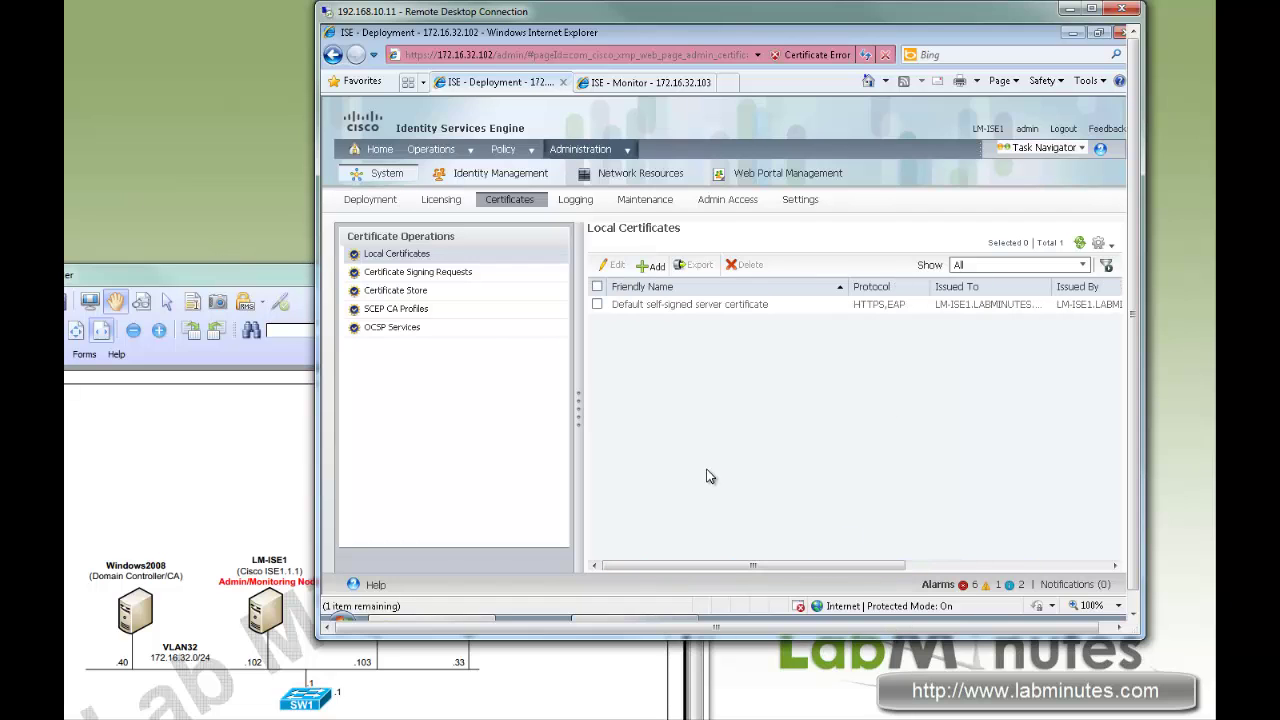
# Export that certificate without its private key and save it as PEM file LM-ISE1_SELF_CERT.
pyautogui.click(597, 304)
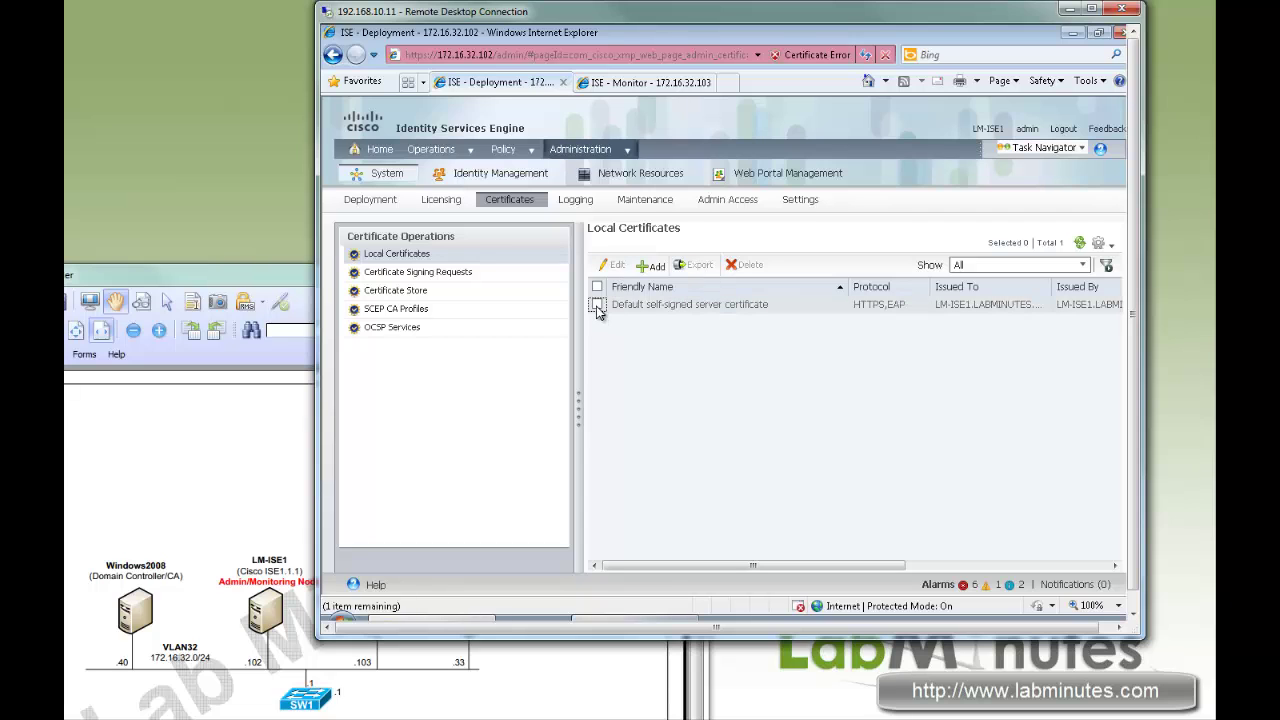
pyautogui.click(699, 265)
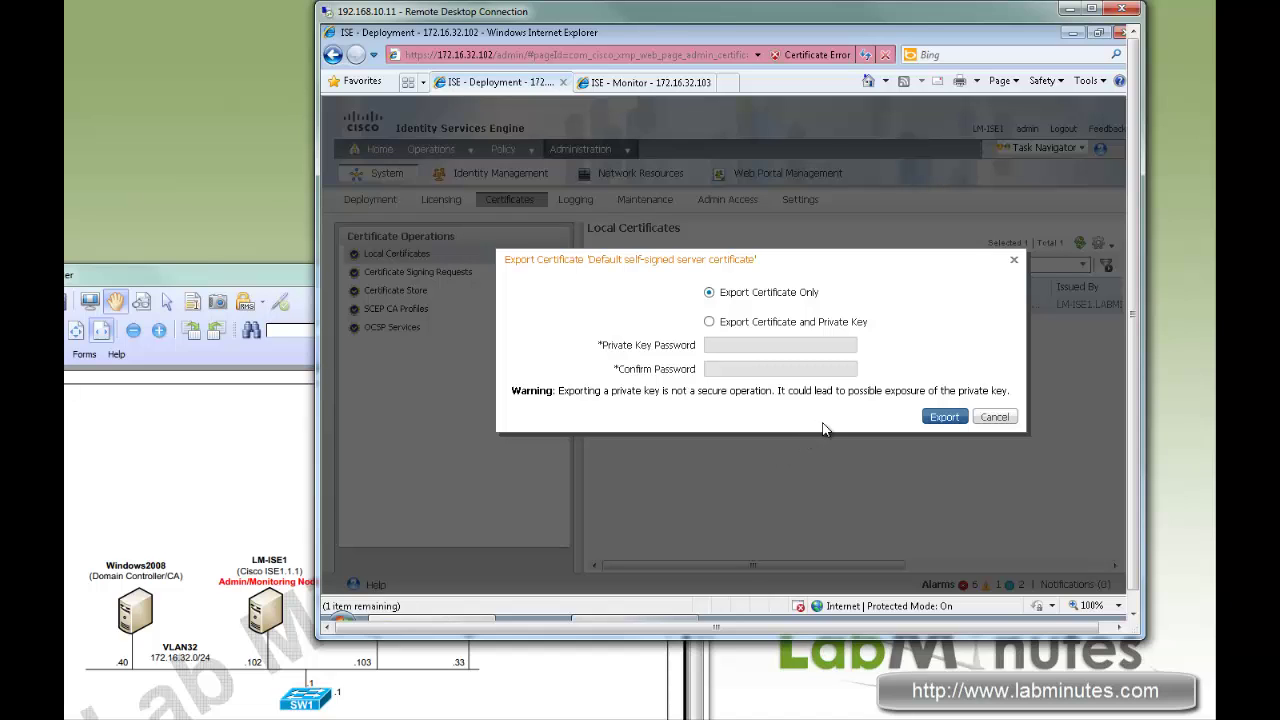
pyautogui.click(945, 421)
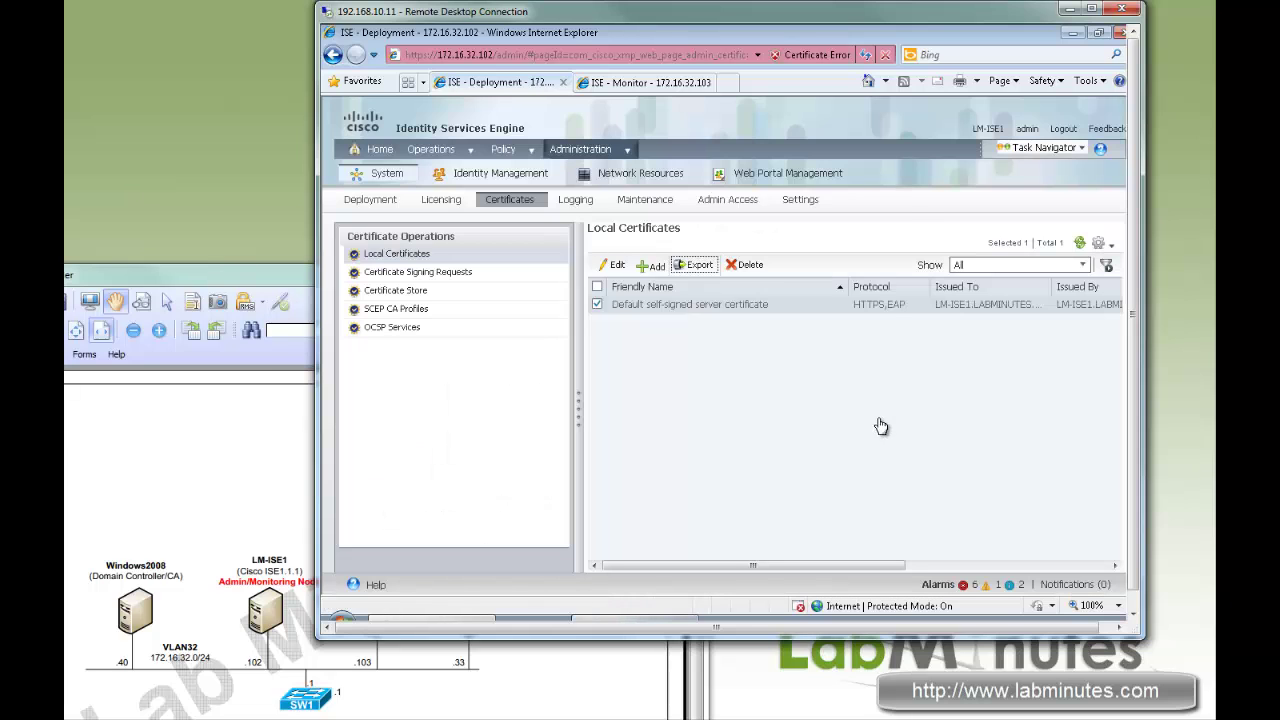
pyautogui.click(780, 341)
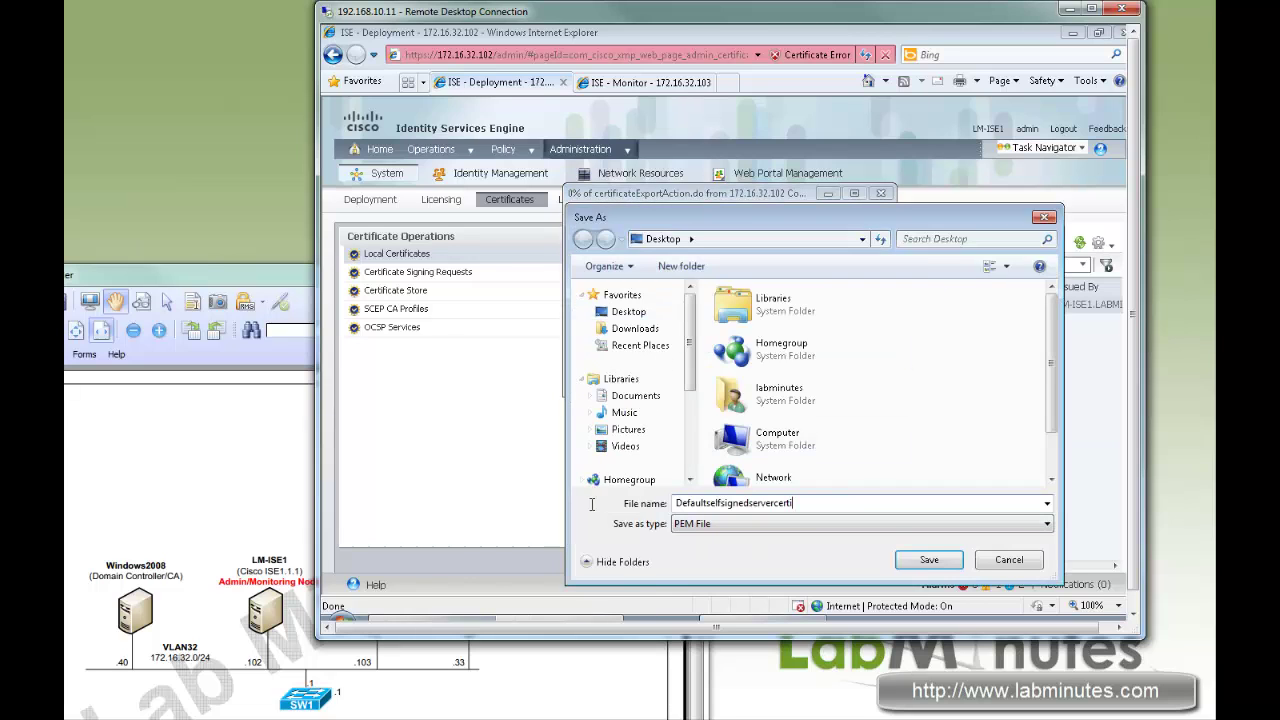
pyautogui.write('LM-ISE1_SELF_CERT')
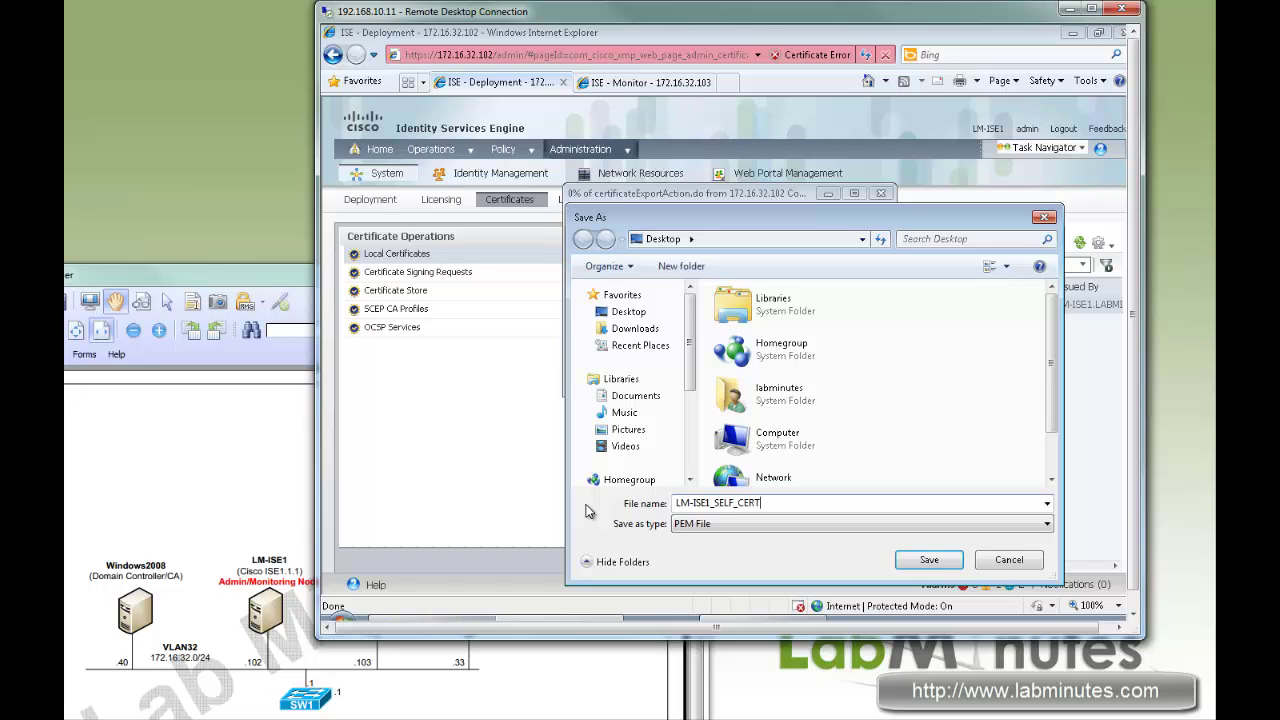
pyautogui.click(946, 560)
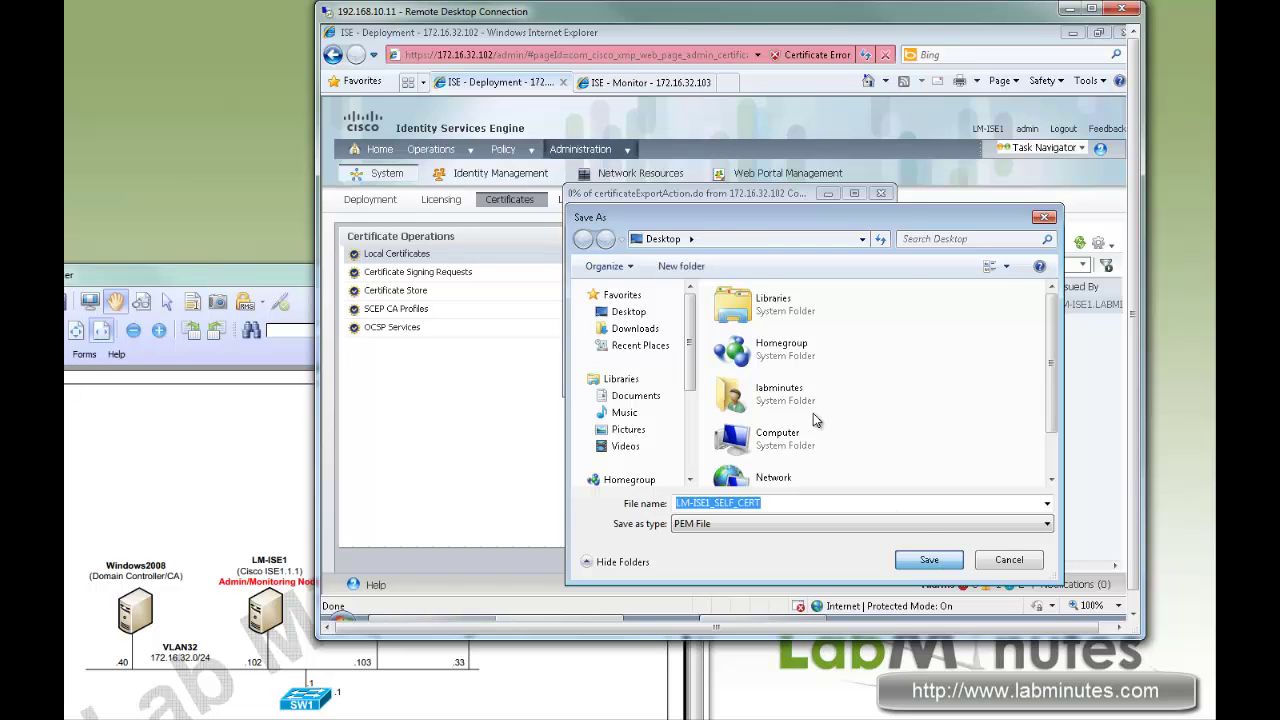
pyautogui.click(658, 82)
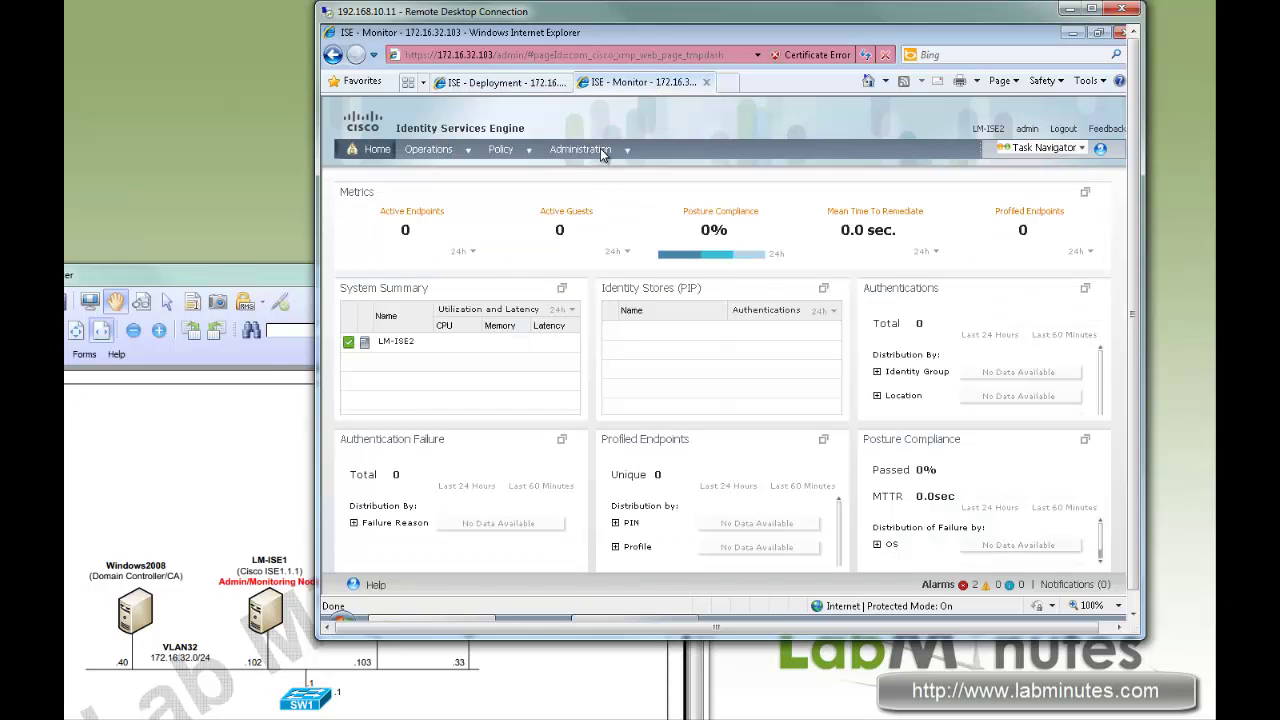
# On LM-ISE2, export the default self-signed certificate only and save it as LM-ISE2_SELF_CERT.pem.
pyautogui.moveTo(600, 148)
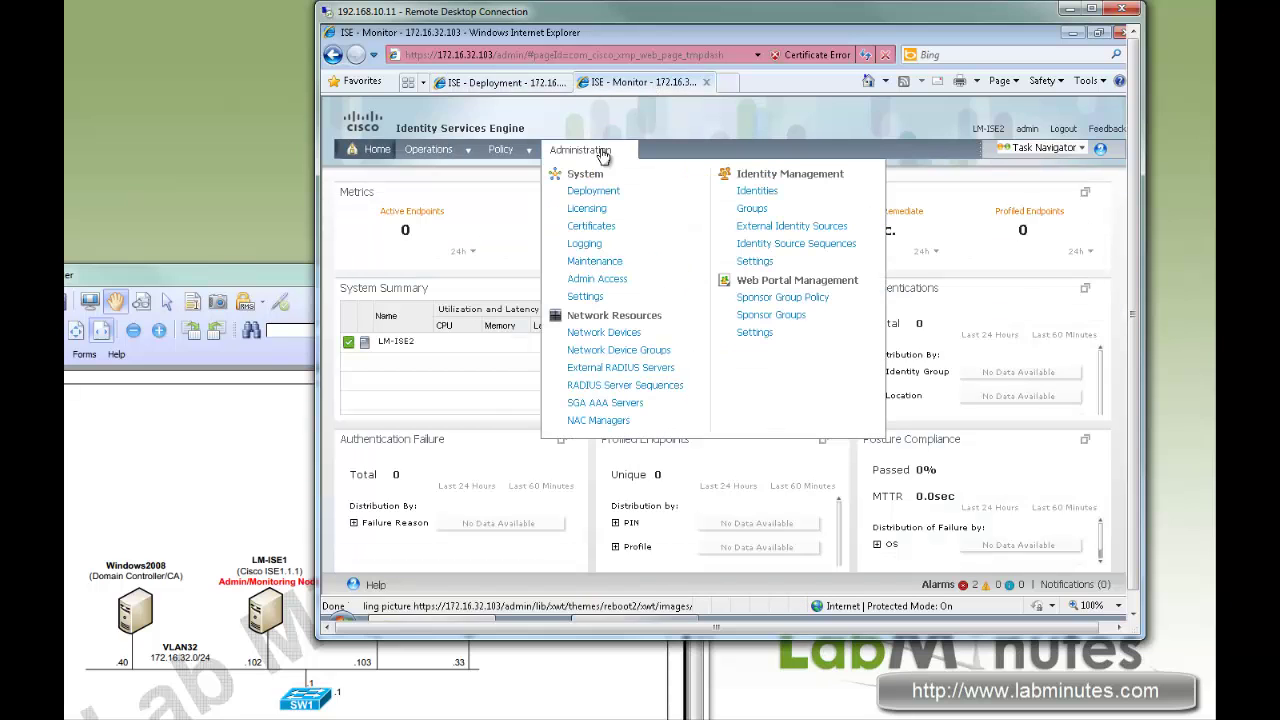
pyautogui.click(591, 226)
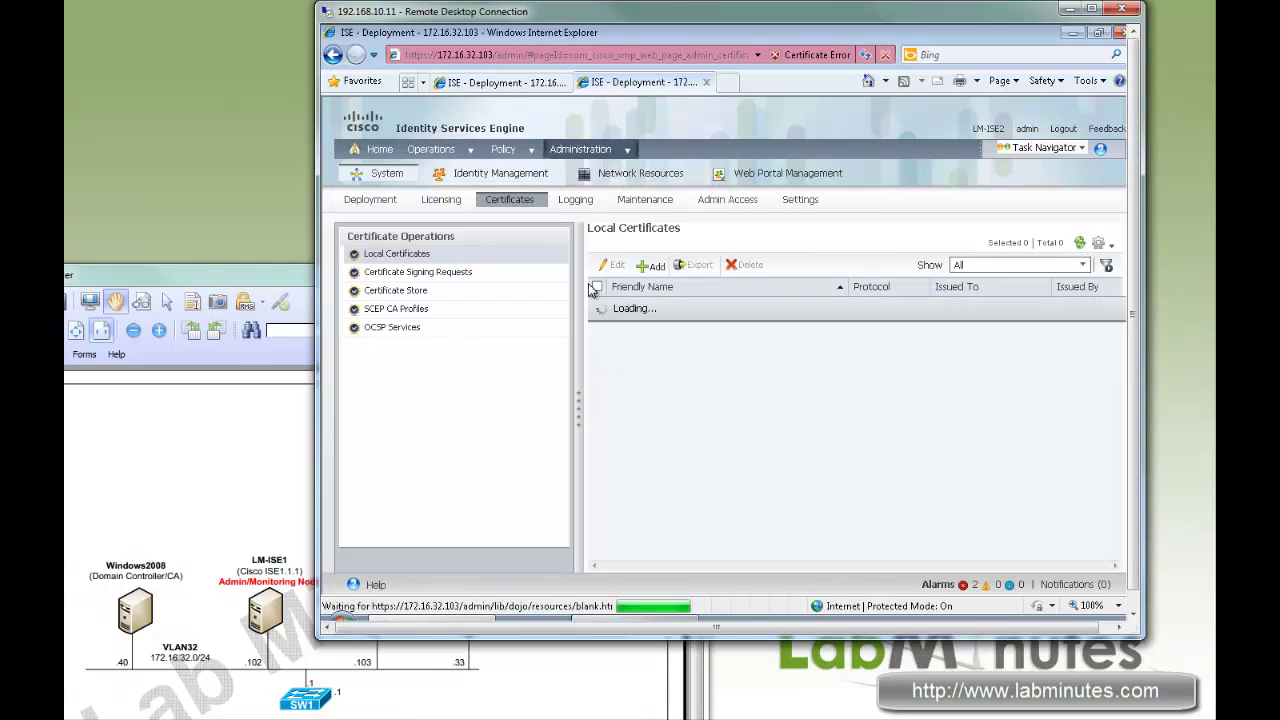
pyautogui.click(624, 301)
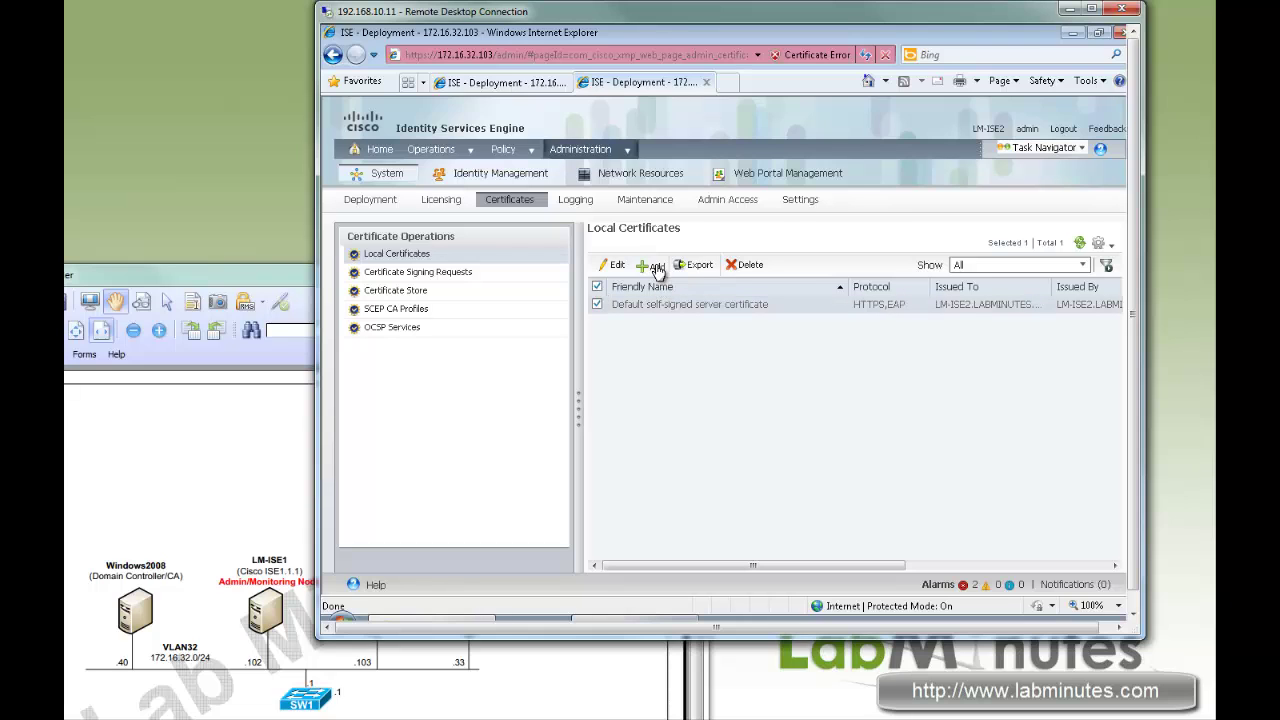
pyautogui.click(652, 265)
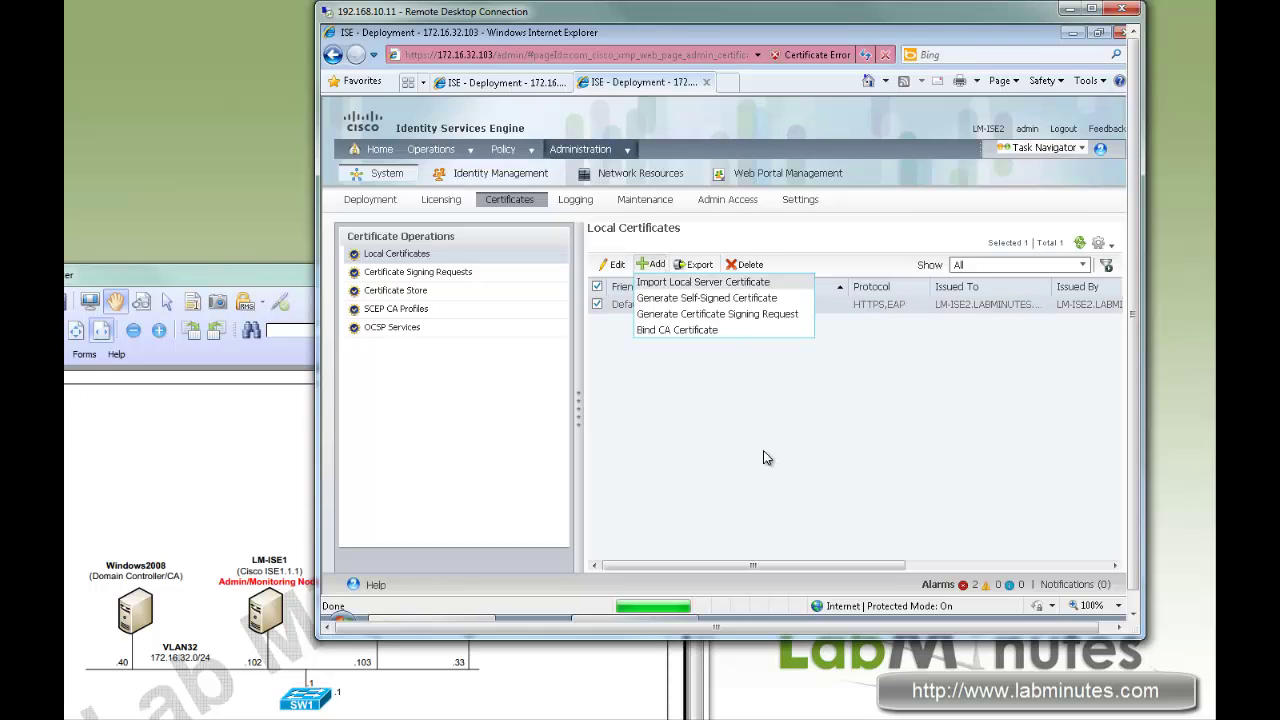
pyautogui.click(697, 264)
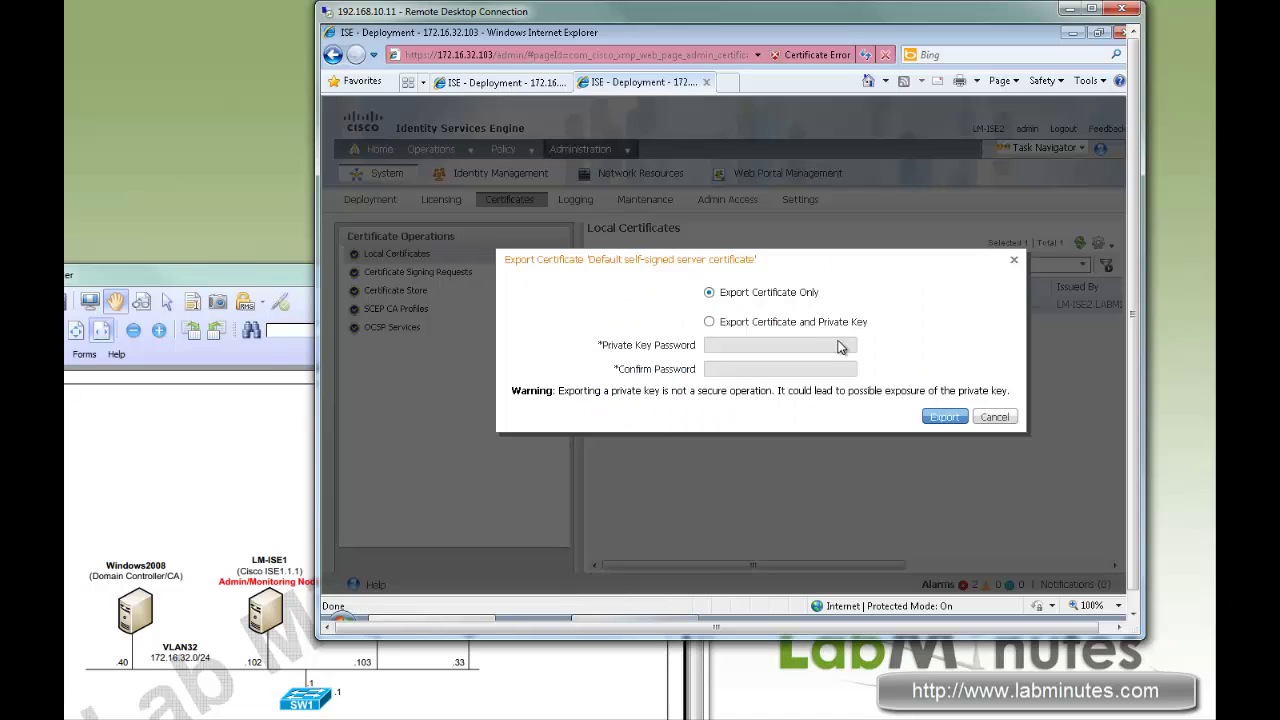
pyautogui.click(944, 416)
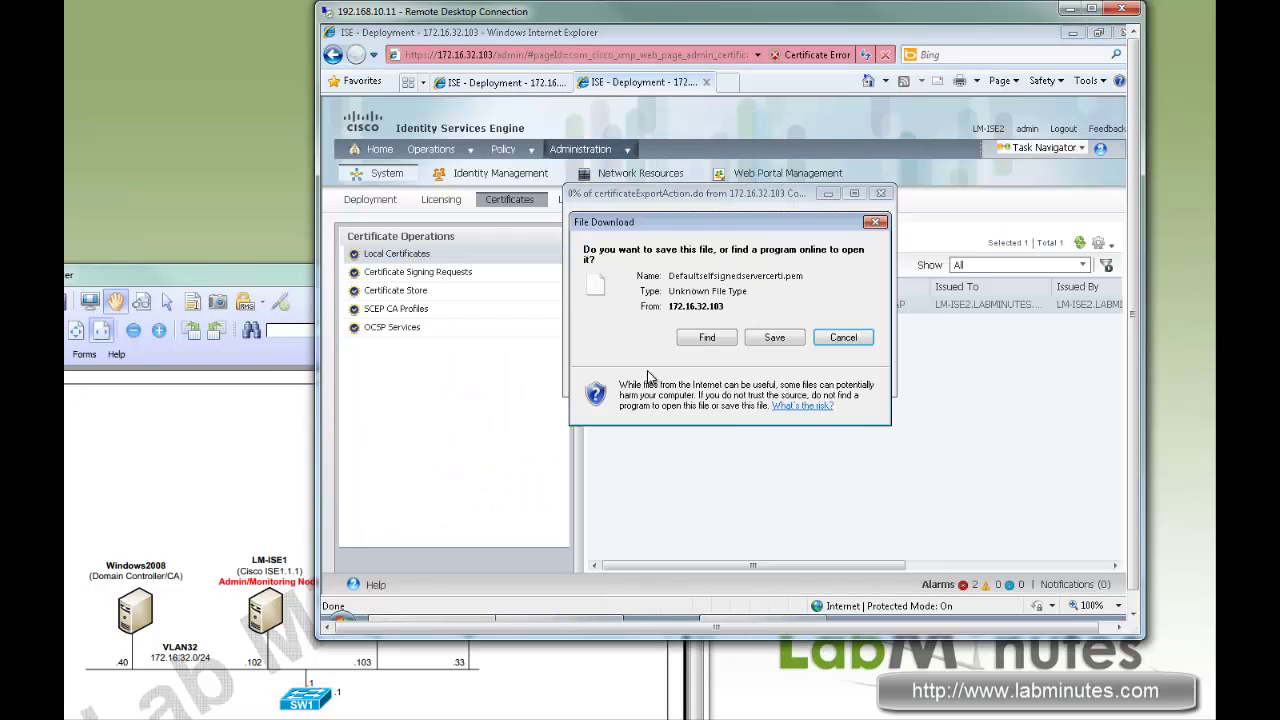
pyautogui.click(784, 337)
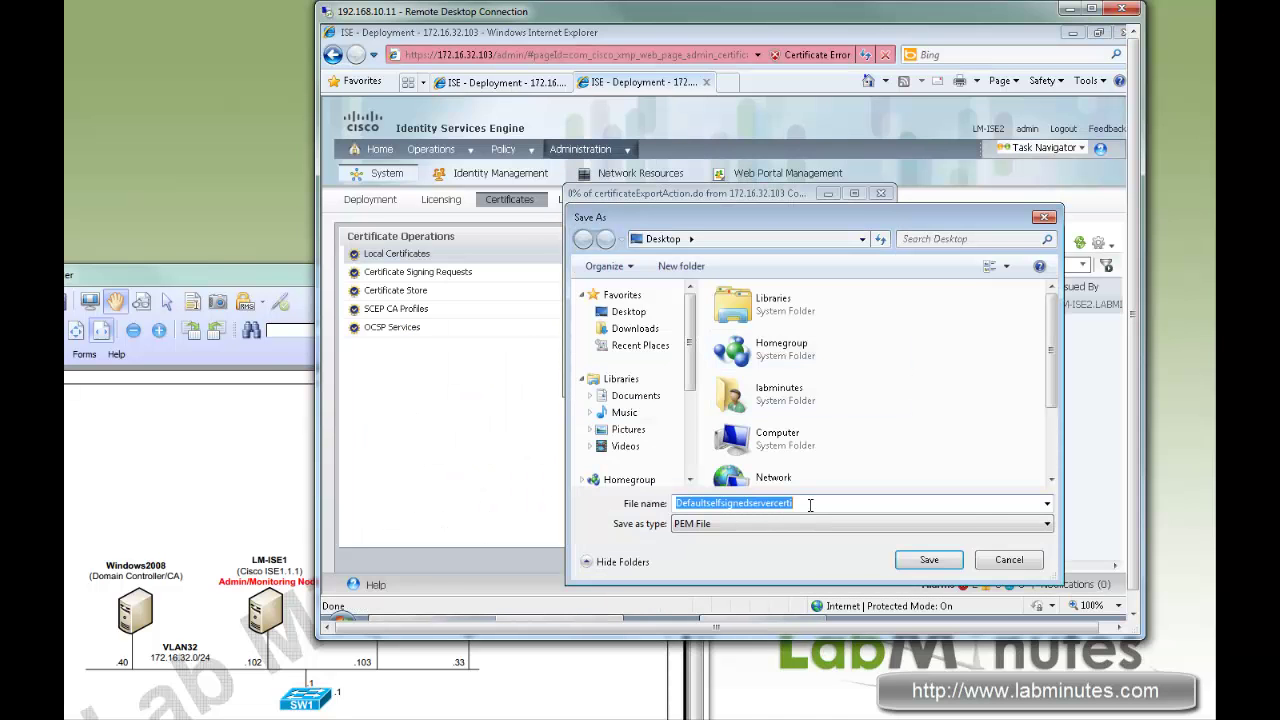
pyautogui.click(811, 502)
pyautogui.hotkey('ctrl', 'a')
pyautogui.write('LM-ISE2')
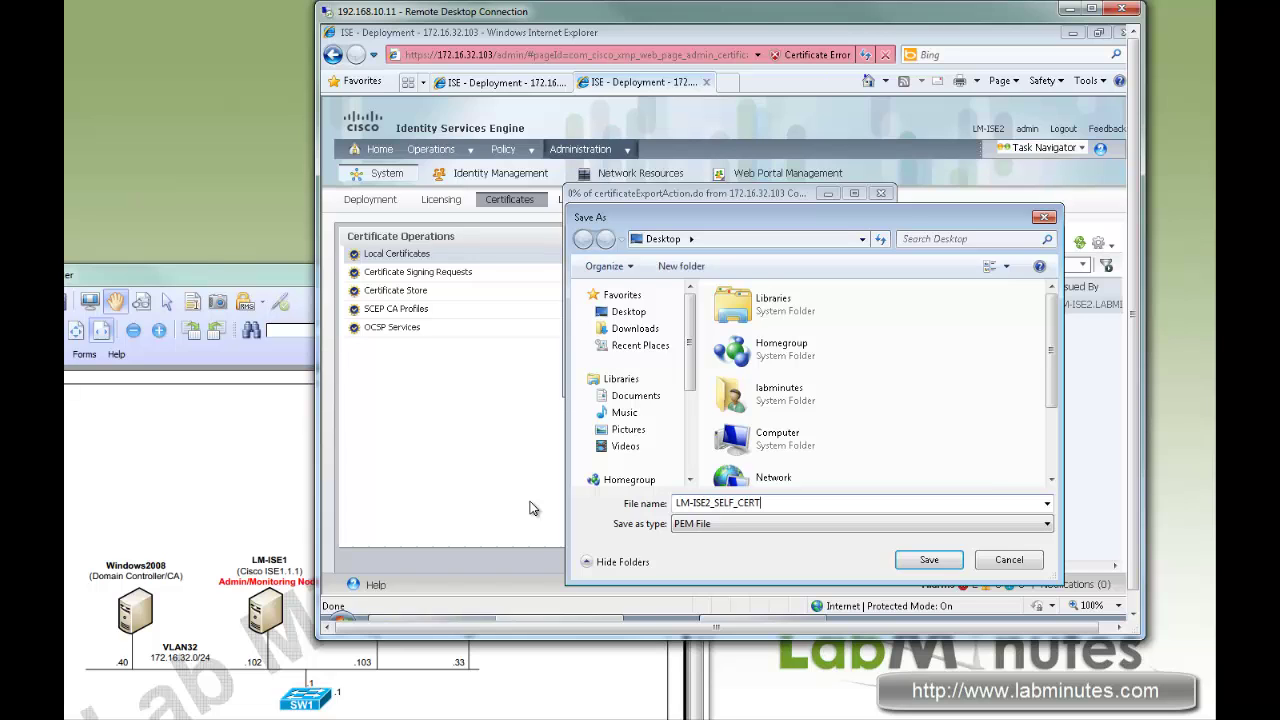
pyautogui.click(925, 566)
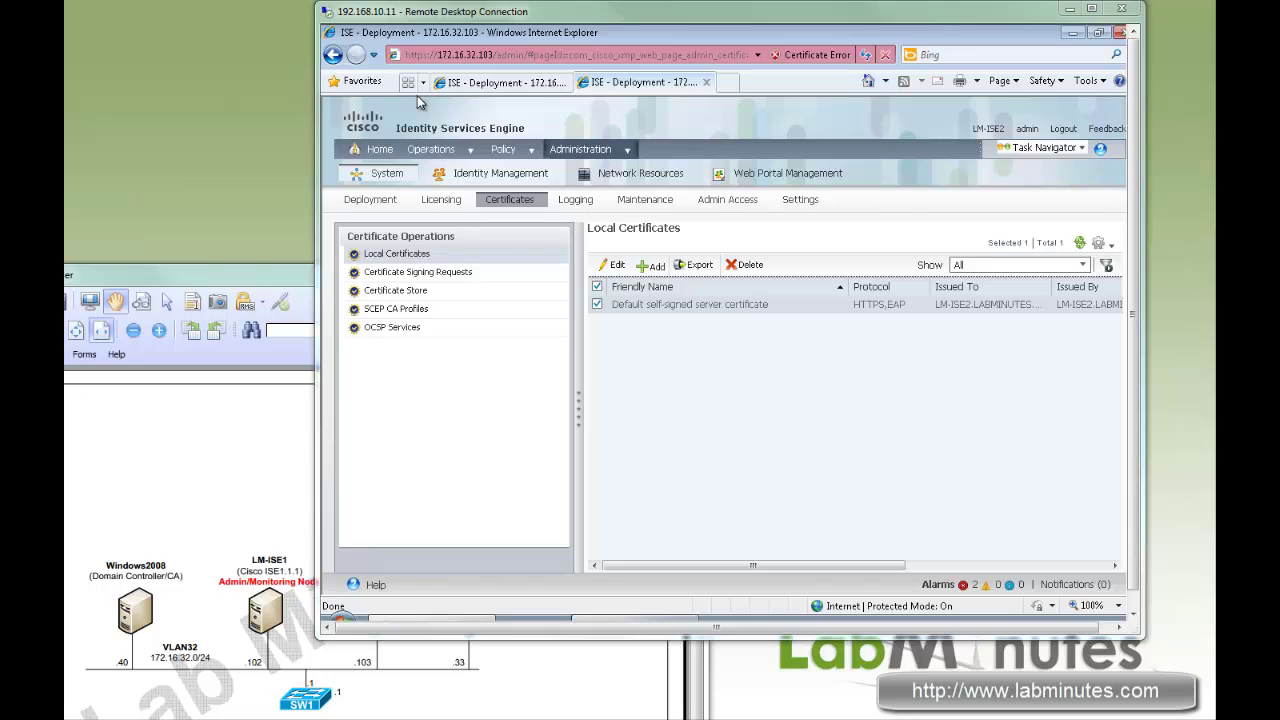
# Start an import into LM-ISE1's Certificate Store and choose the file LM-ISE2_SELF_CERT.pem.
pyautogui.click(498, 84)
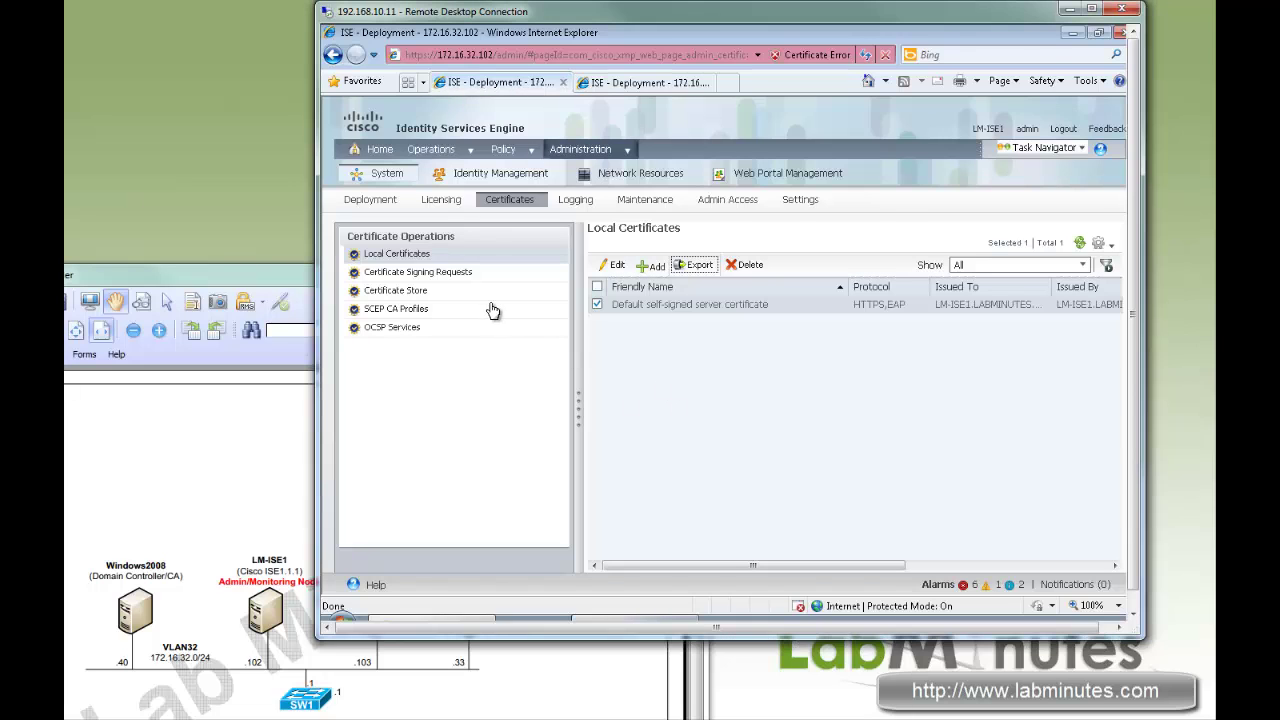
pyautogui.click(400, 292)
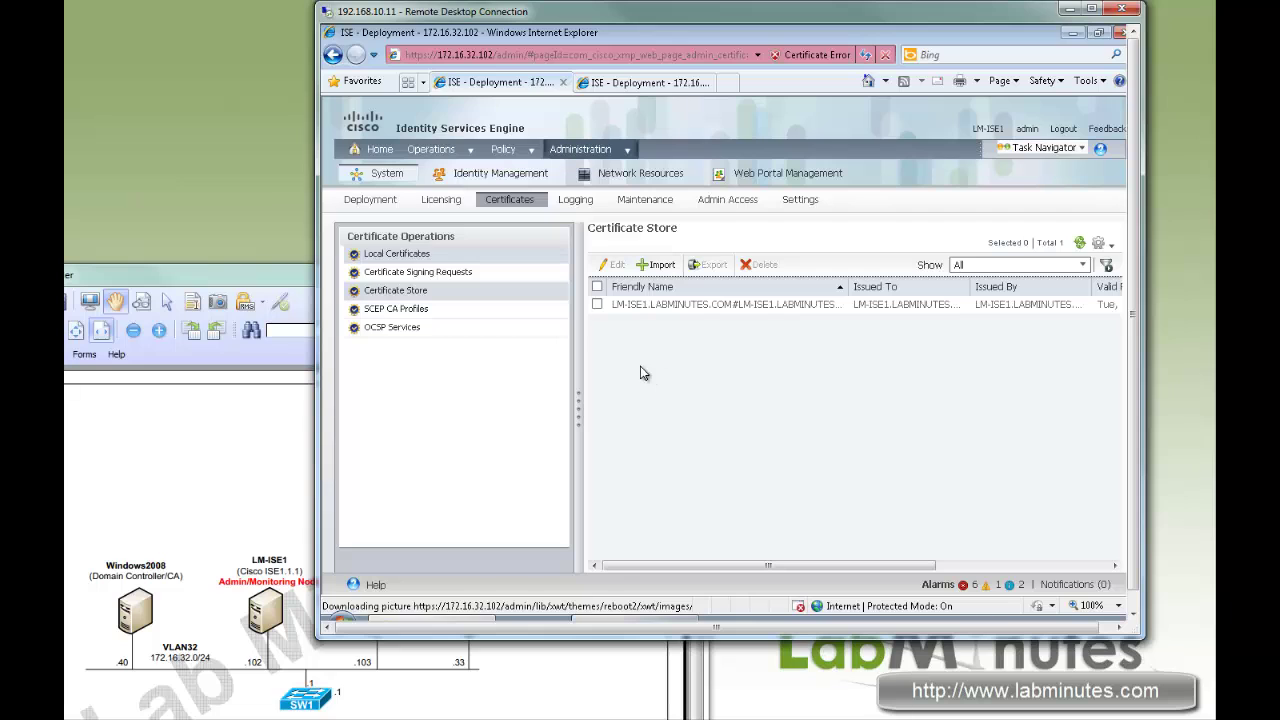
pyautogui.click(657, 264)
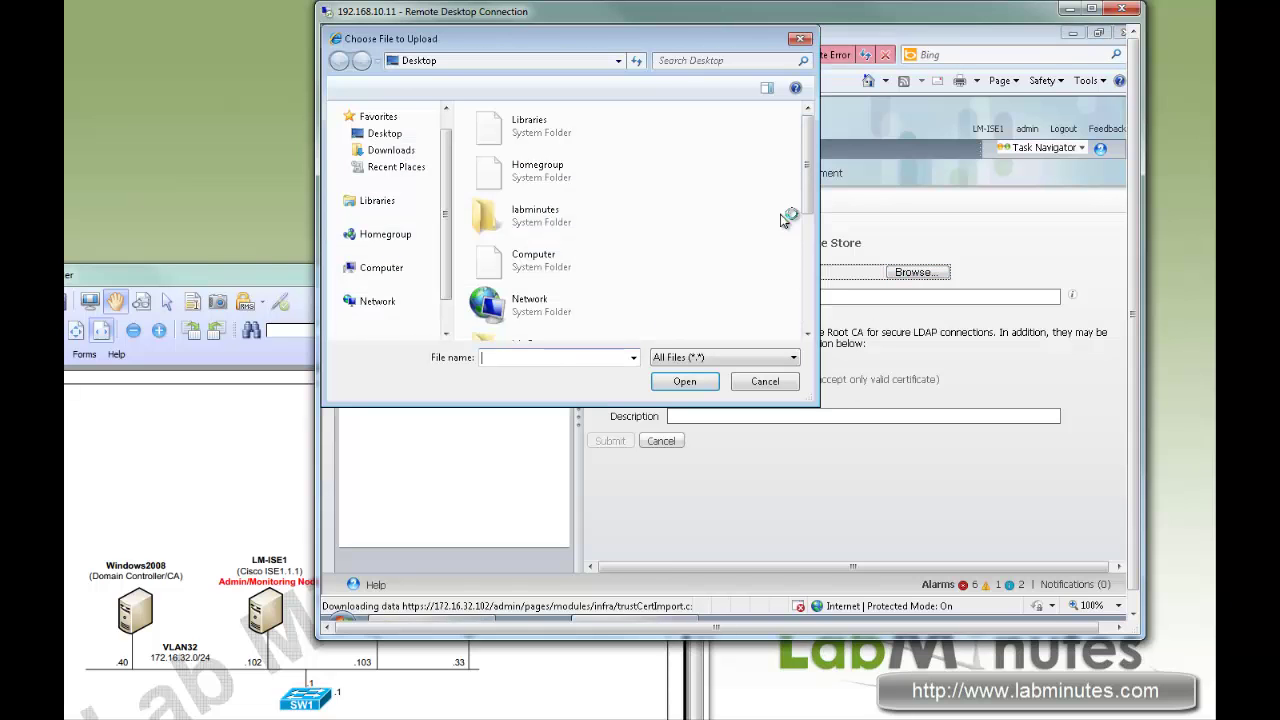
pyautogui.scroll(-5, 806, 333)
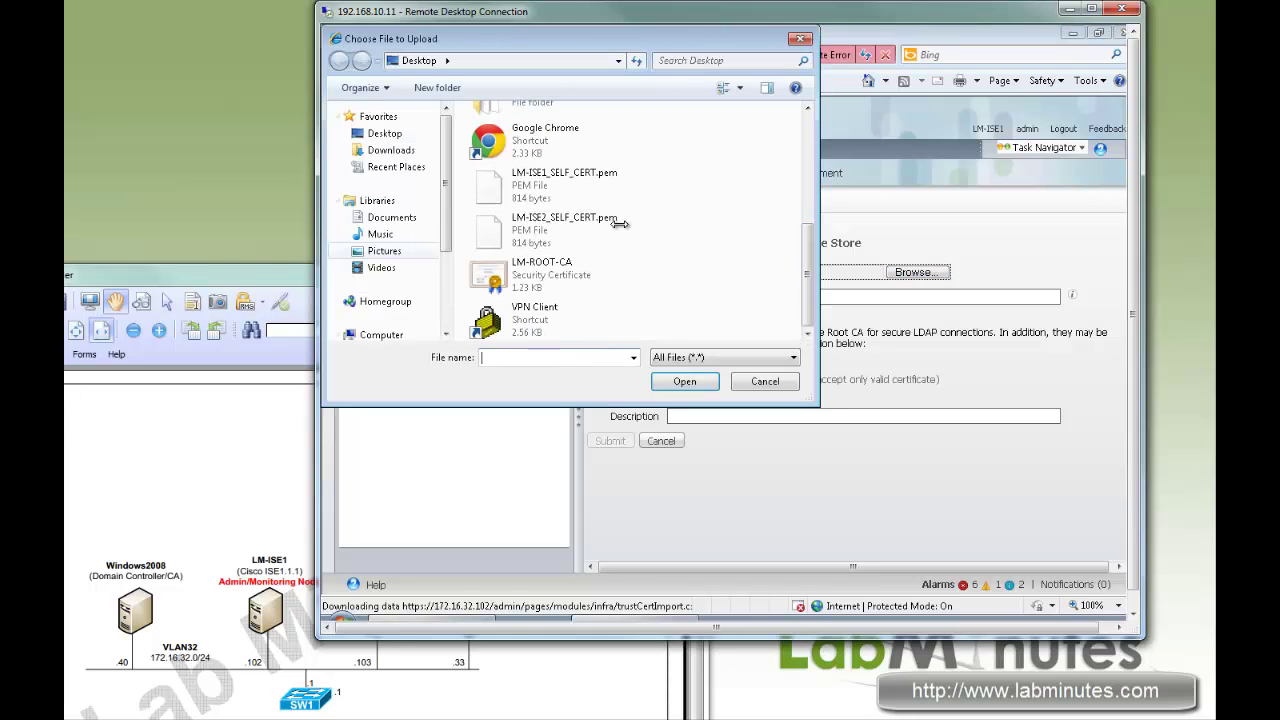
pyautogui.click(583, 230)
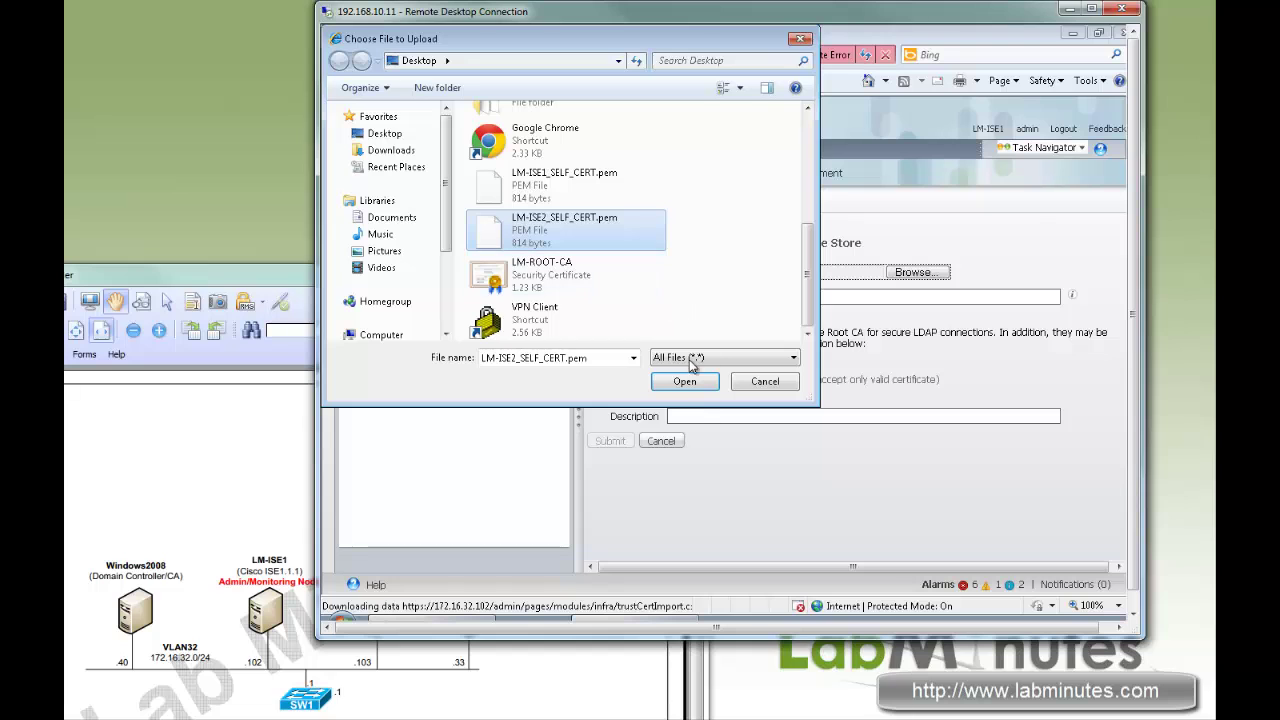
pyautogui.click(685, 382)
# Give the trusted certificate the friendly name LM-ISE2_SELF_CERT and submit the import.
pyautogui.click(696, 297)
pyautogui.write('LM-ISE2_SELF_CERT')
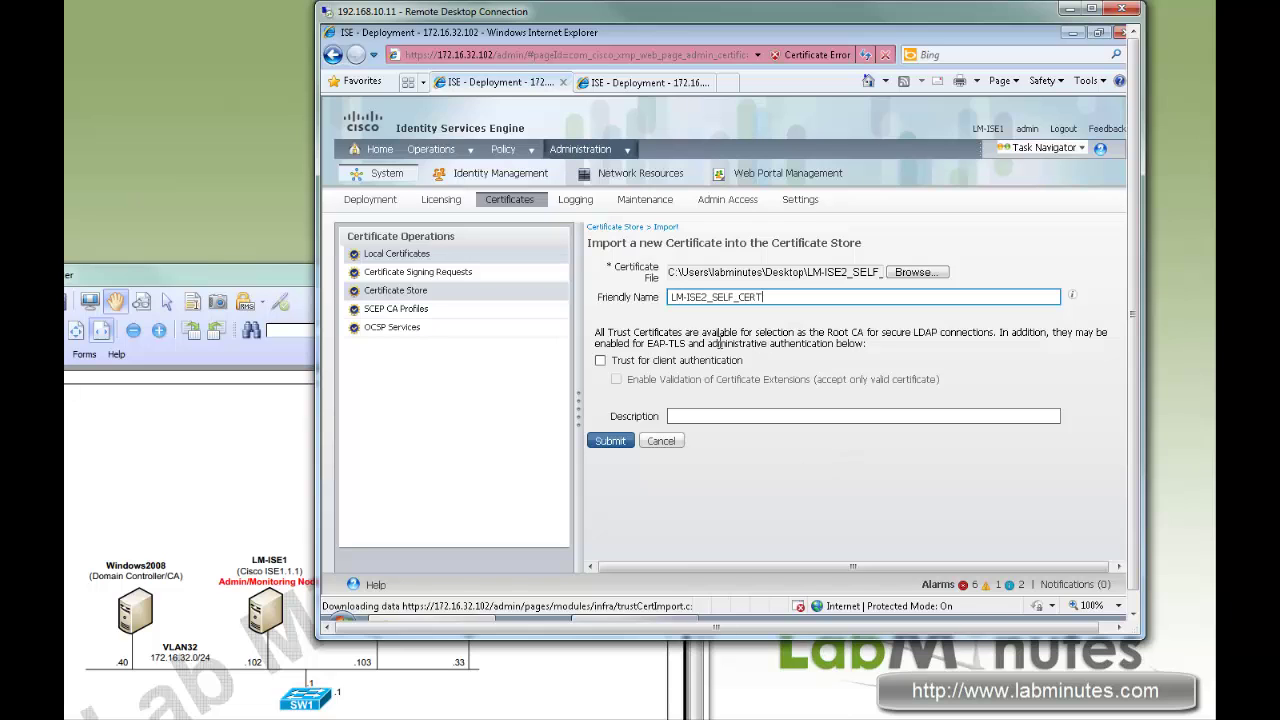
pyautogui.click(670, 327)
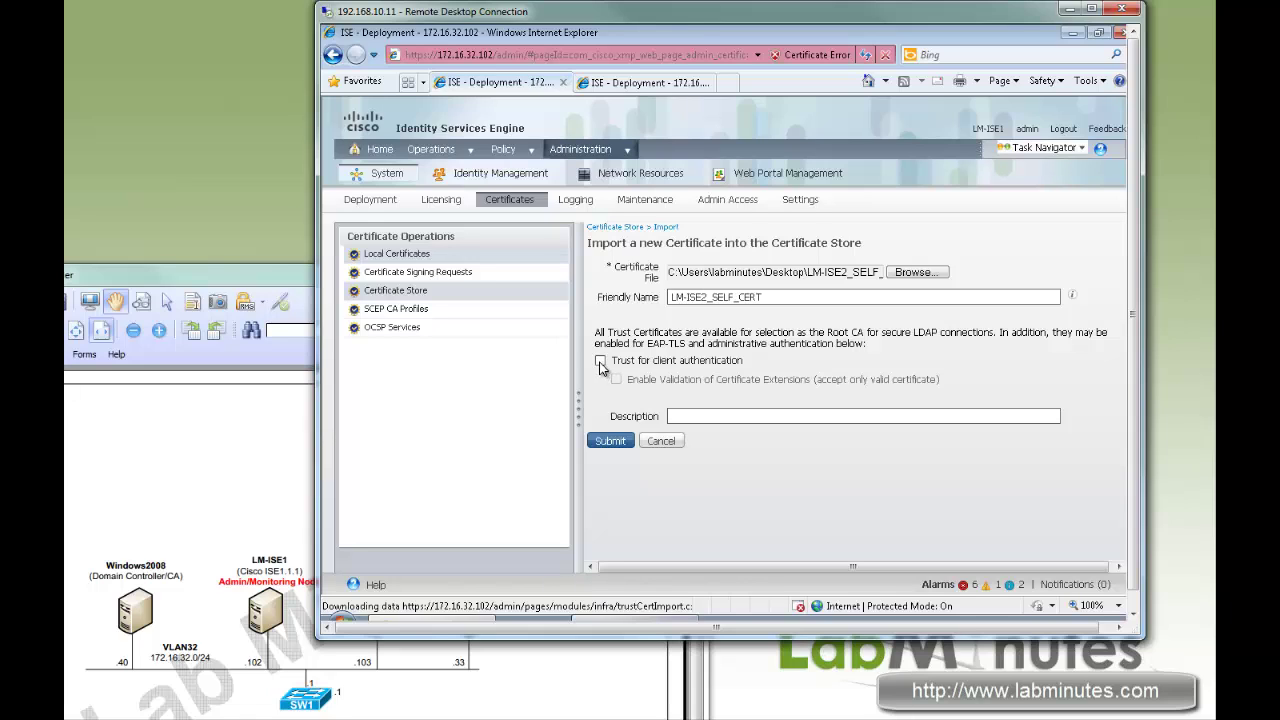
pyautogui.tripleClick(679, 334)
pyautogui.click(713, 343)
pyautogui.tripleClick(687, 341)
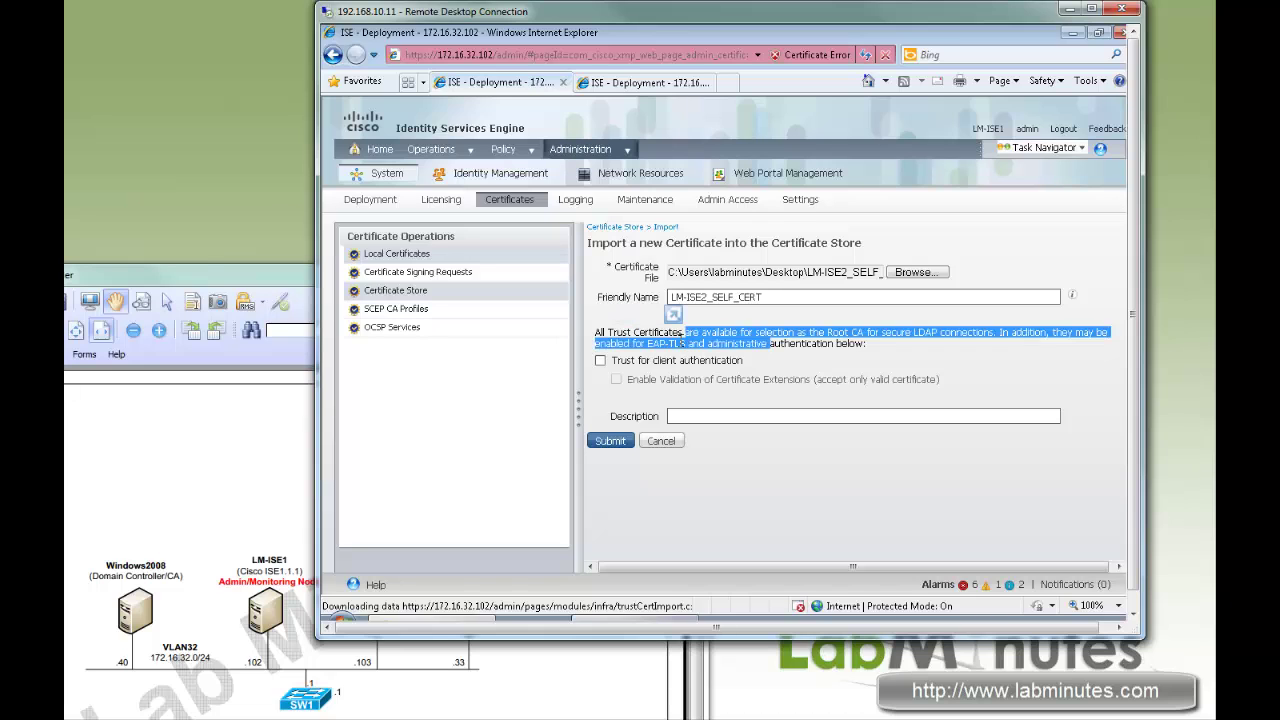
pyautogui.click(662, 341)
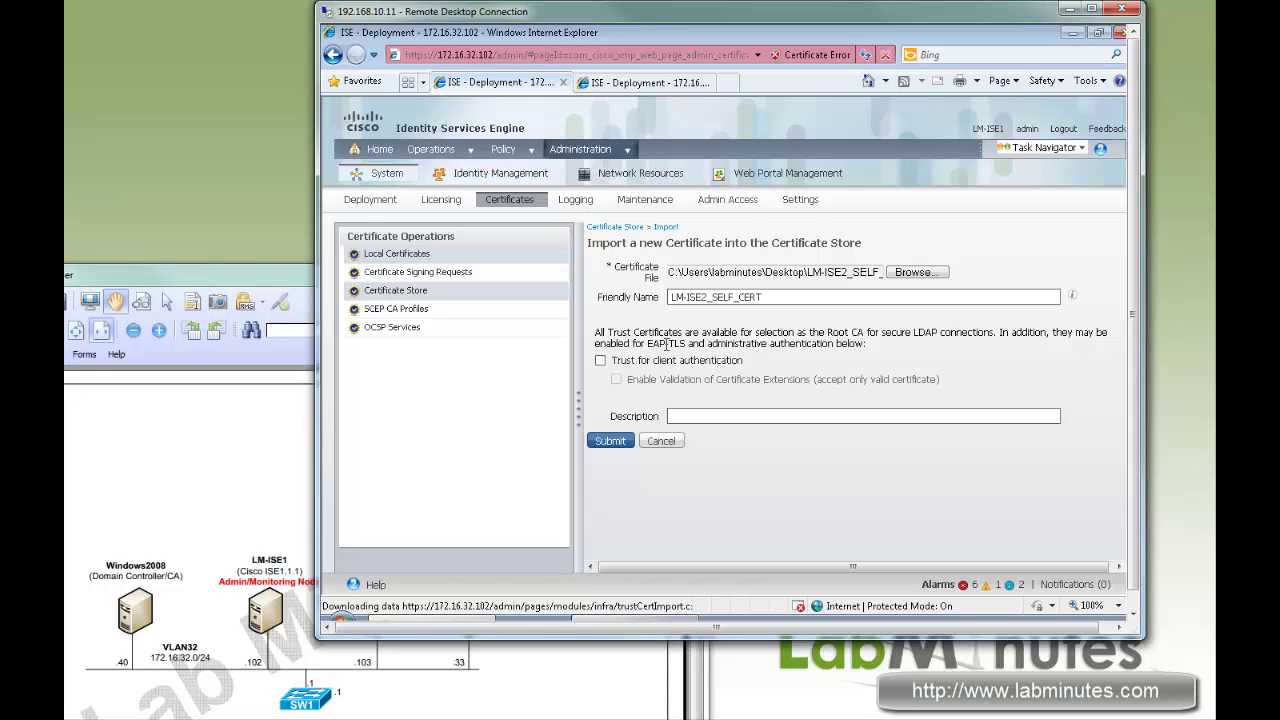
pyautogui.click(611, 442)
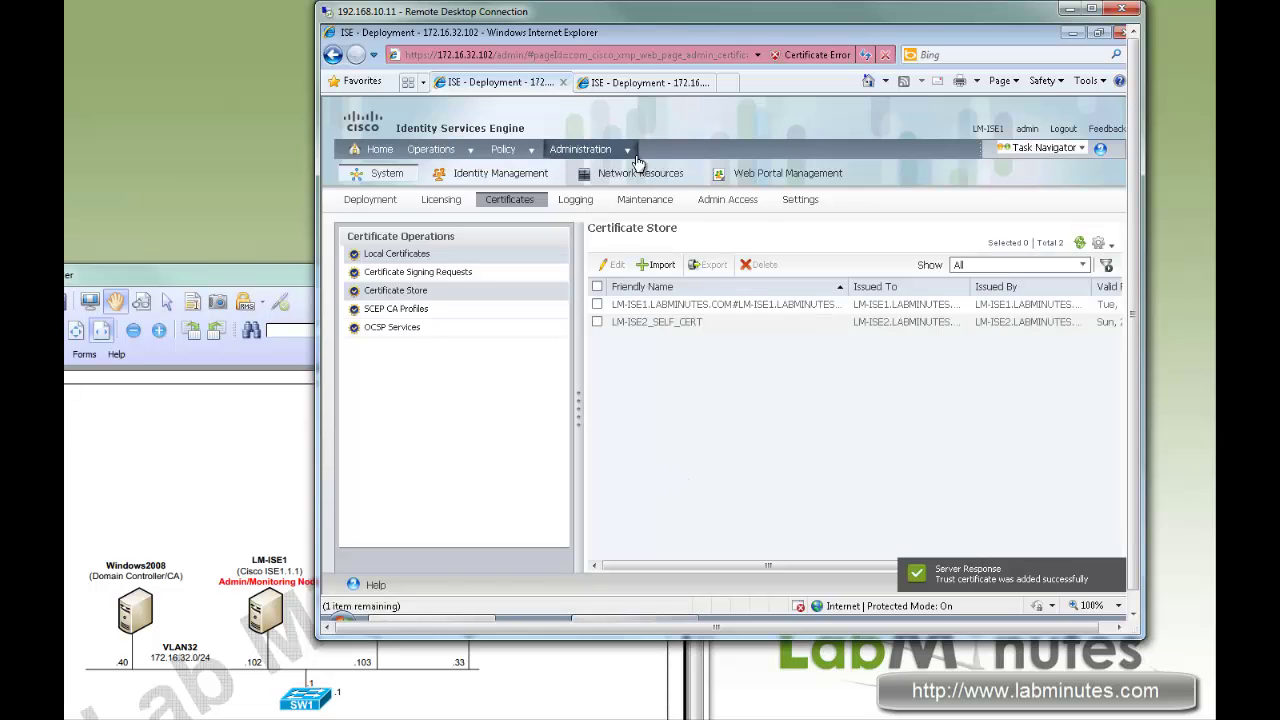
pyautogui.click(657, 83)
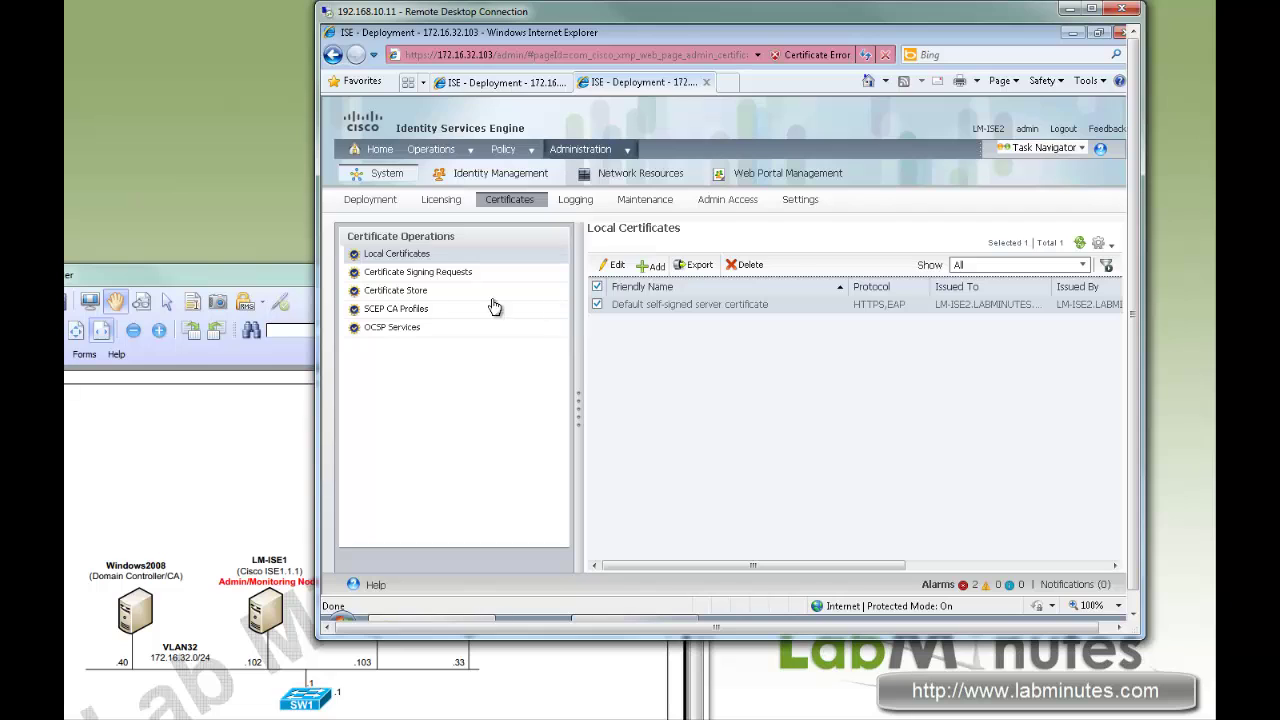
# Import LM-ISE1_SELF_CERT.pem into LM-ISE2's Certificate Store with friendly name LM-ISE1_SELF_CERT.
pyautogui.click(407, 292)
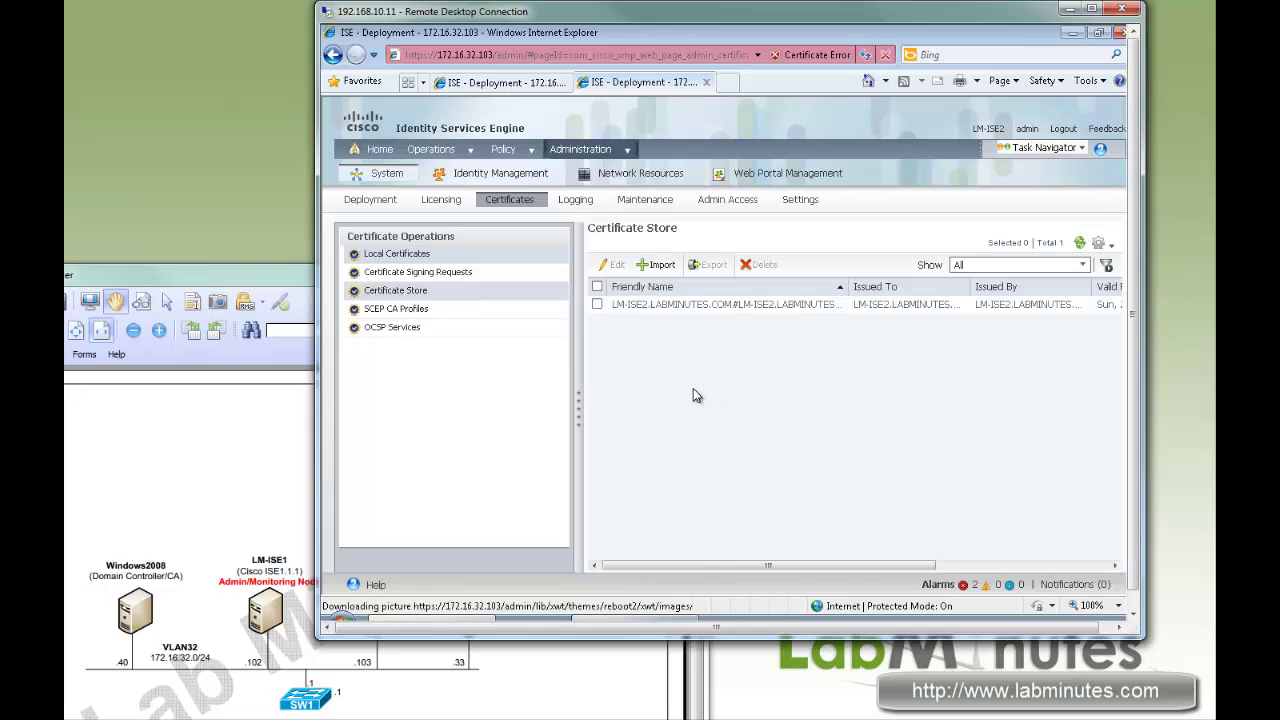
pyautogui.click(660, 270)
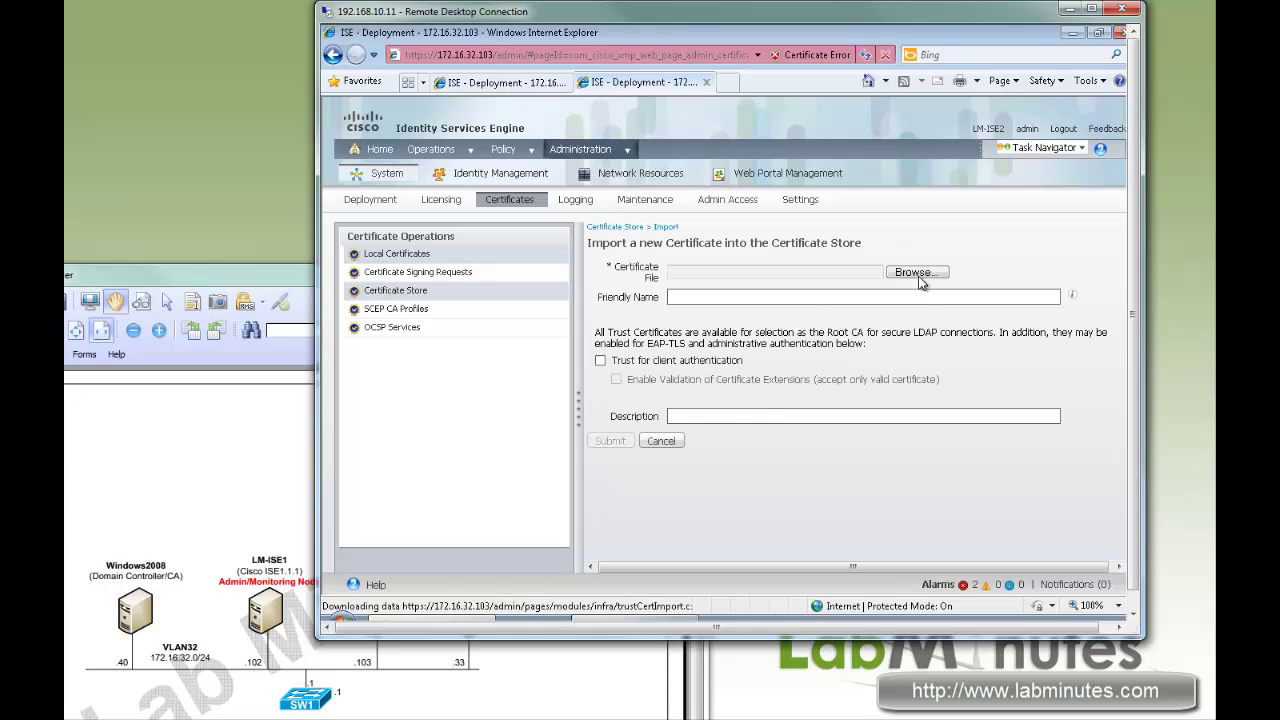
pyautogui.click(917, 273)
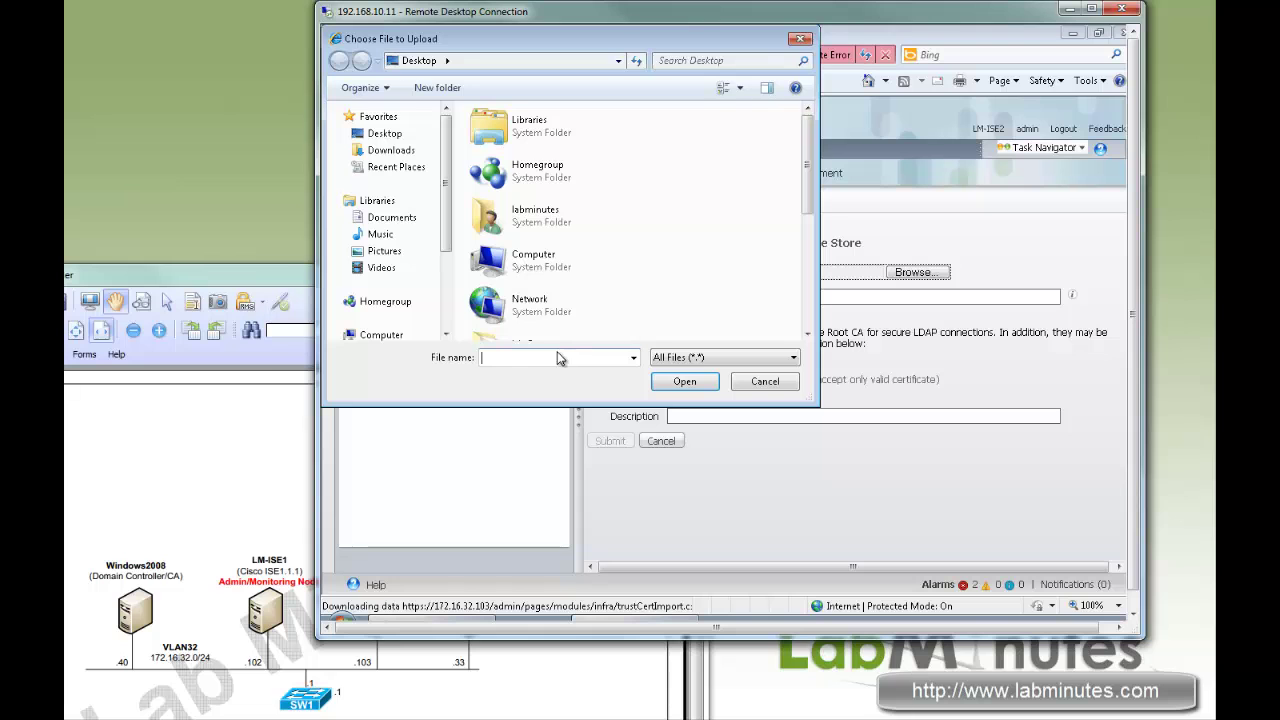
pyautogui.scroll(-3, 799, 230)
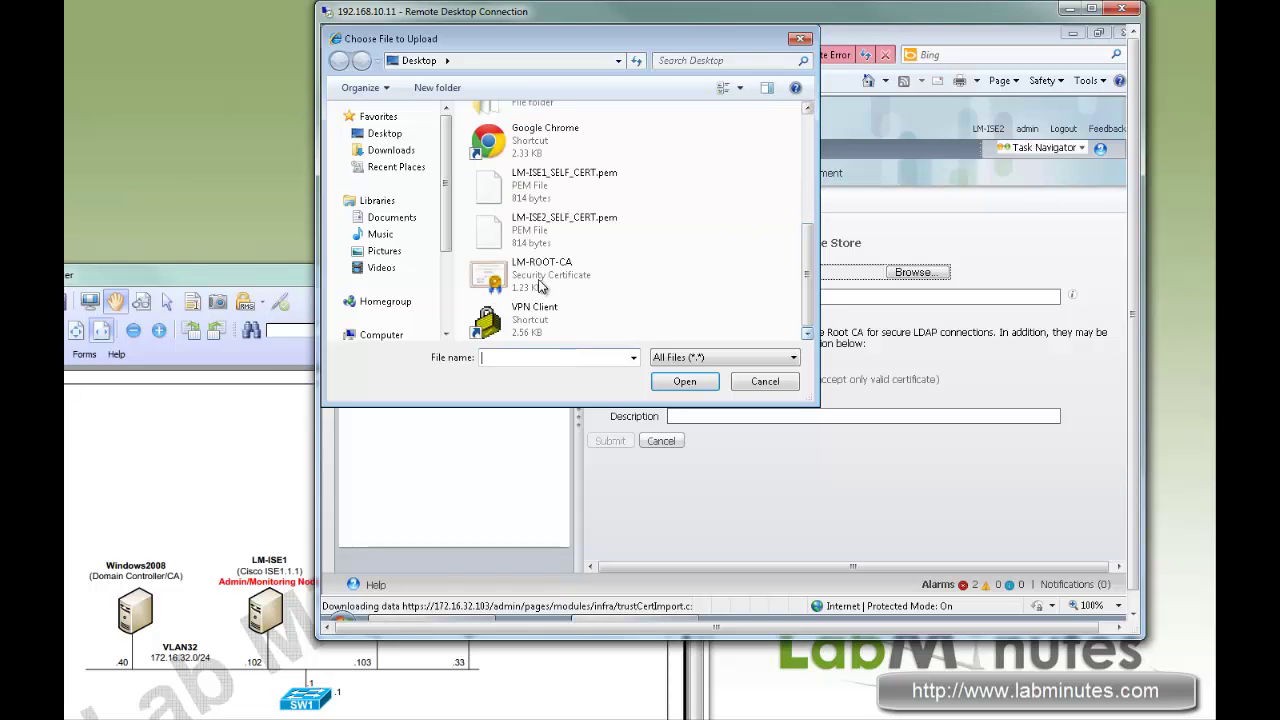
pyautogui.click(564, 192)
pyautogui.click(684, 381)
pyautogui.click(697, 296)
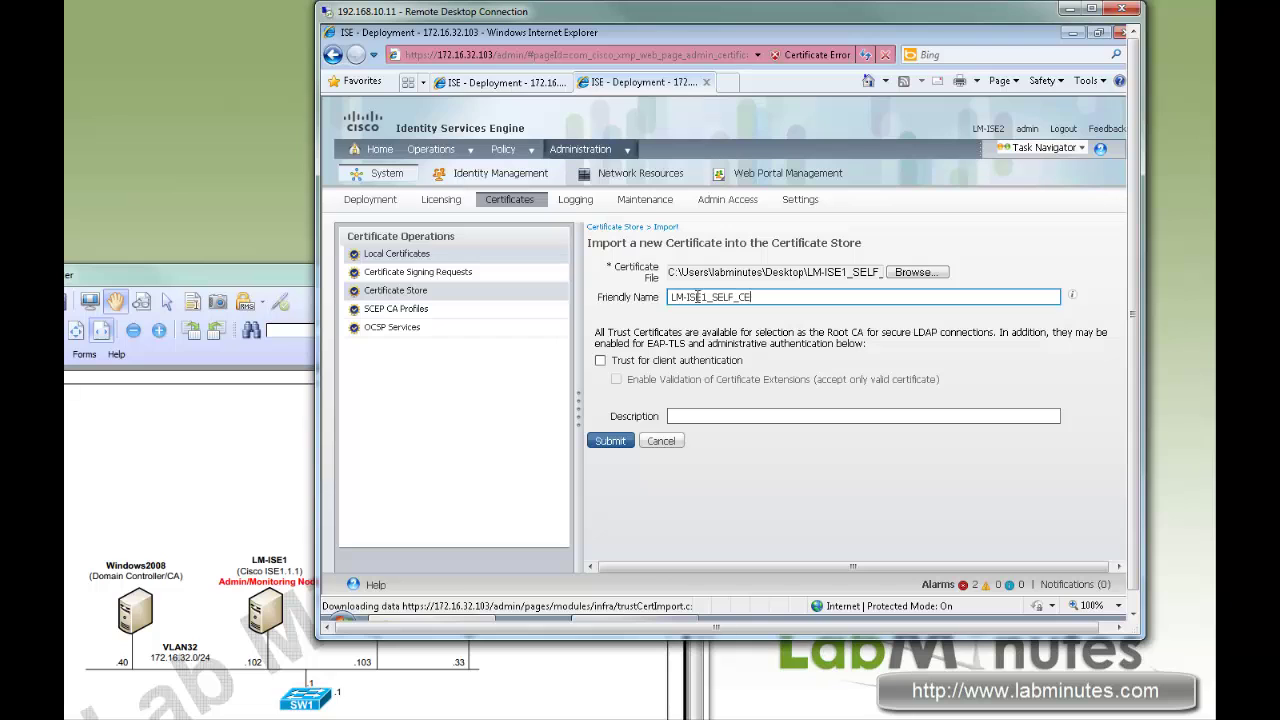
pyautogui.click(610, 441)
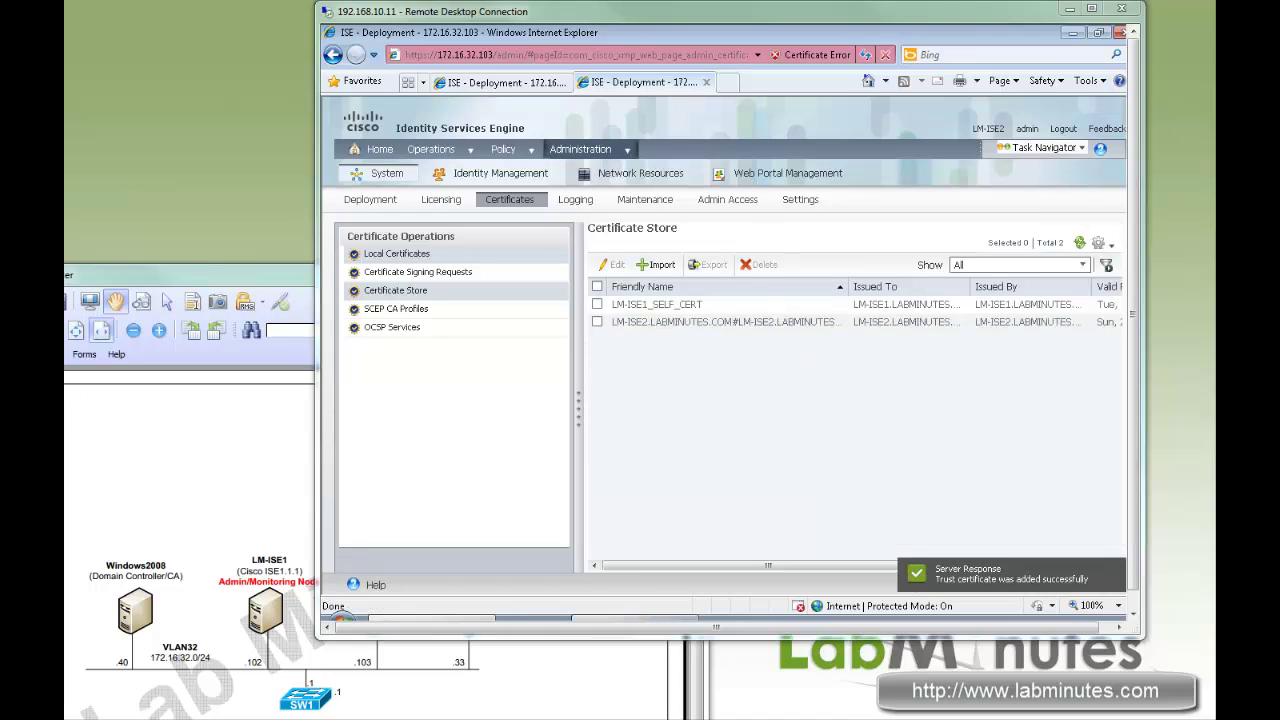
pyautogui.click(503, 83)
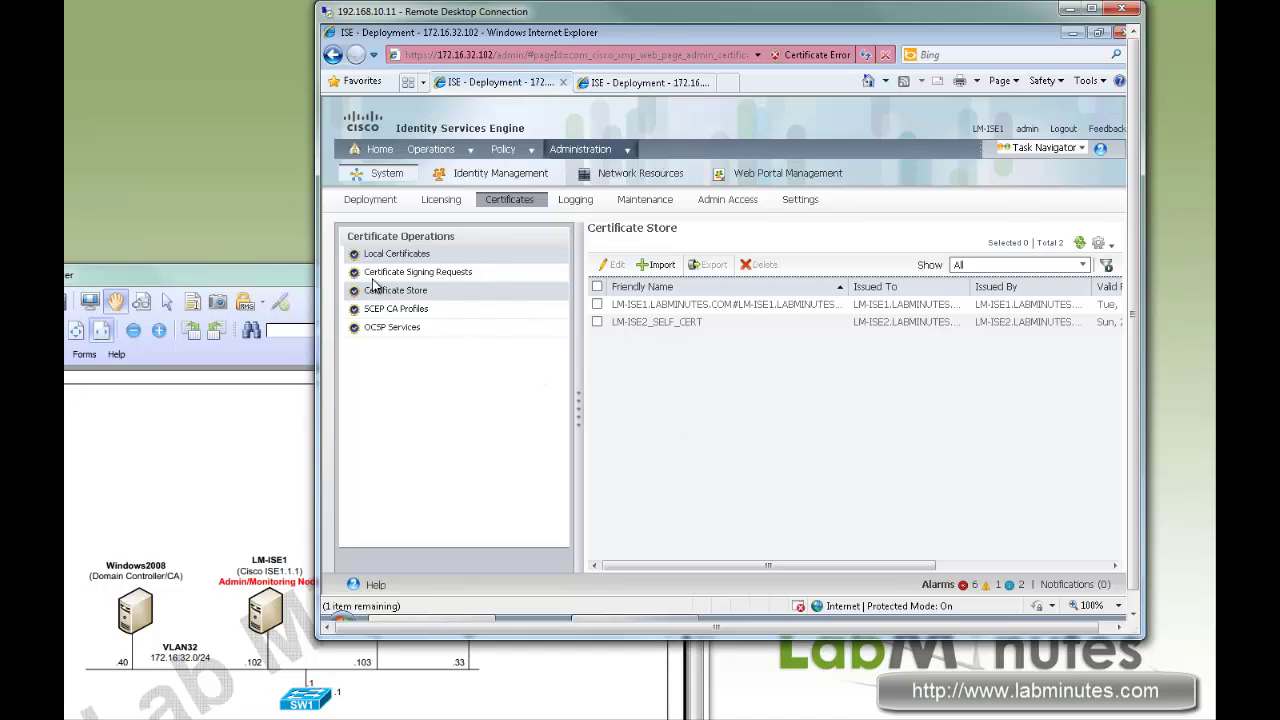
# In Deployment's Create Node Group form, enter name LM-GROUP1 and multicast 239.1.1.1, then submit.
pyautogui.click(369, 203)
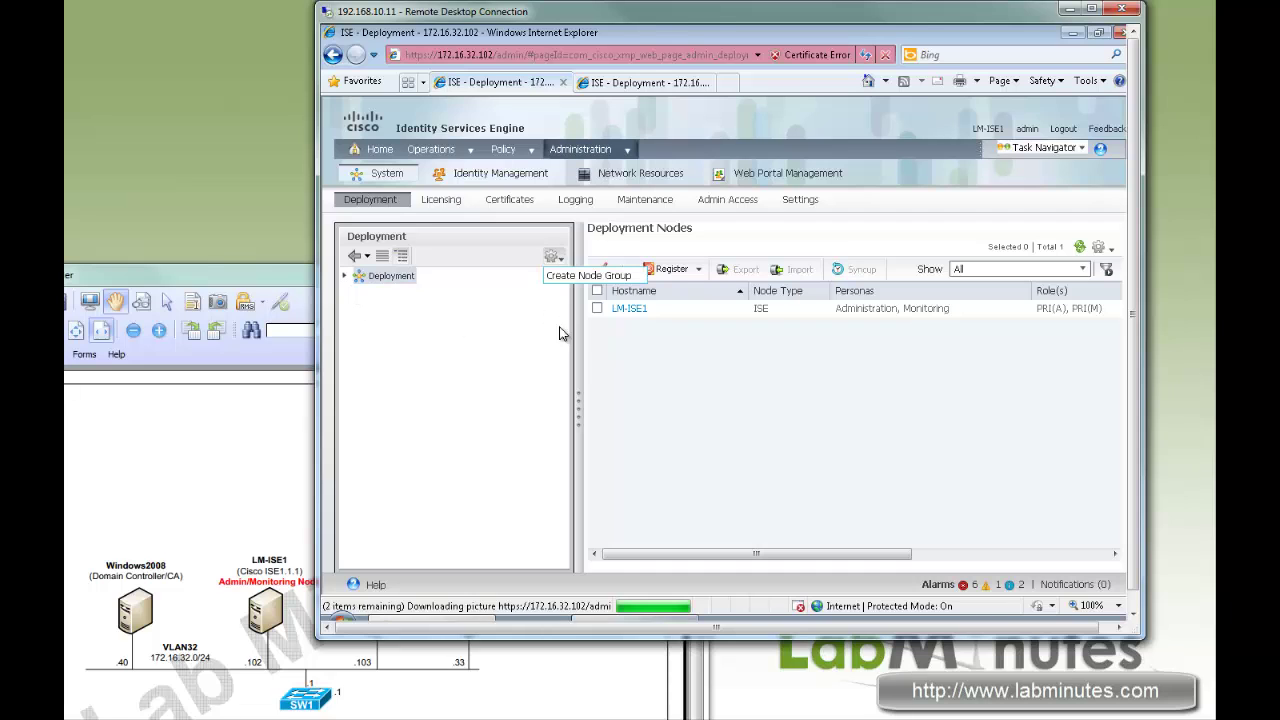
pyautogui.click(562, 278)
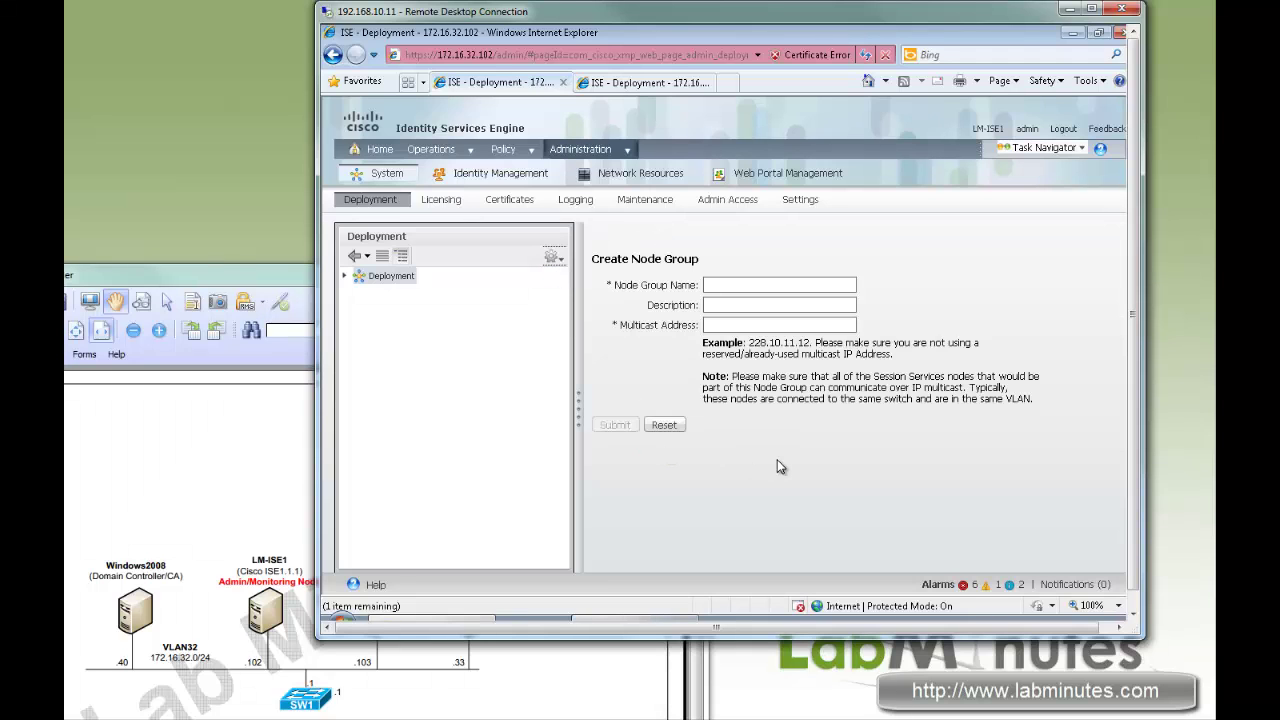
pyautogui.moveTo(766, 355); pyautogui.dragTo(800, 381)
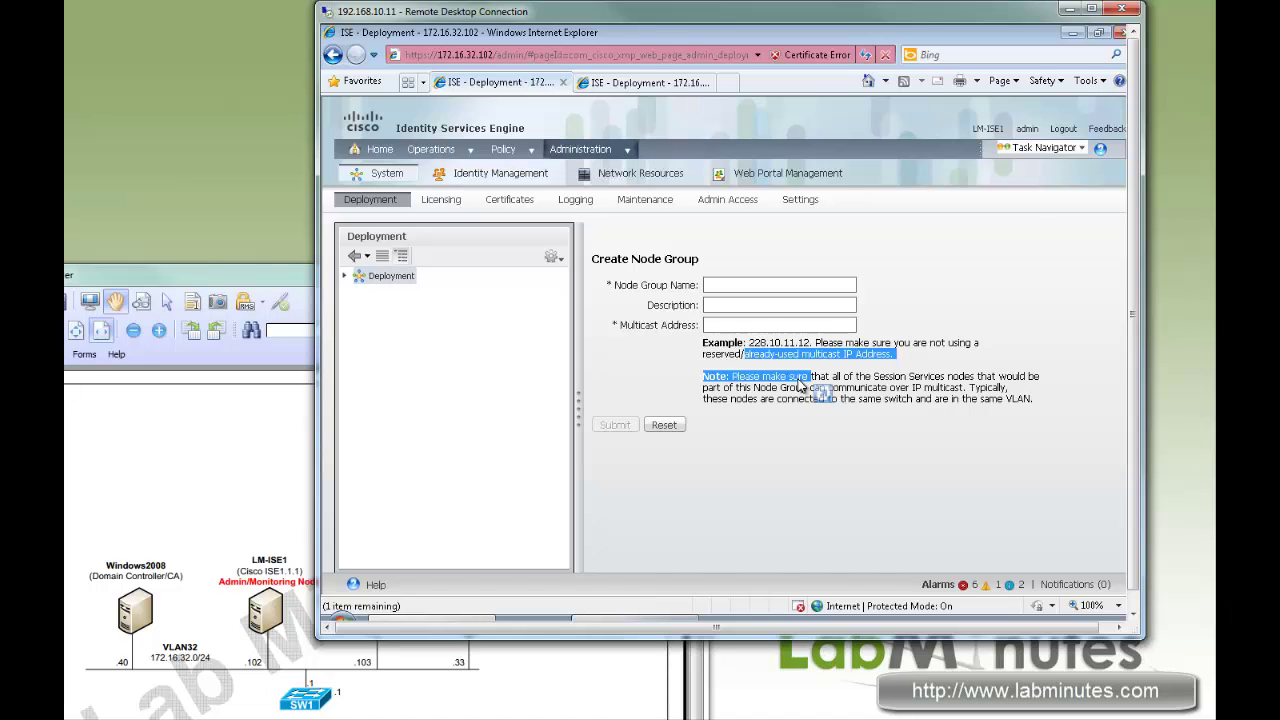
pyautogui.click(736, 283)
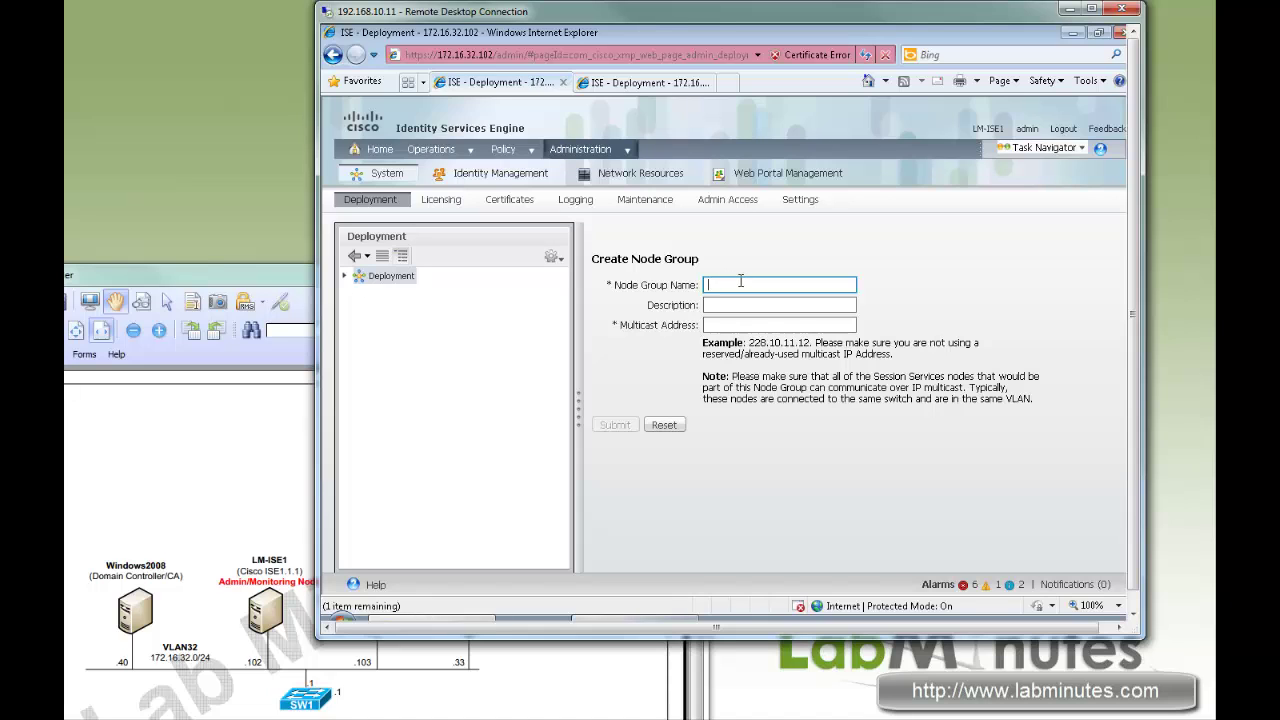
pyautogui.write('LM-GROUP1')
pyautogui.press('Tab')
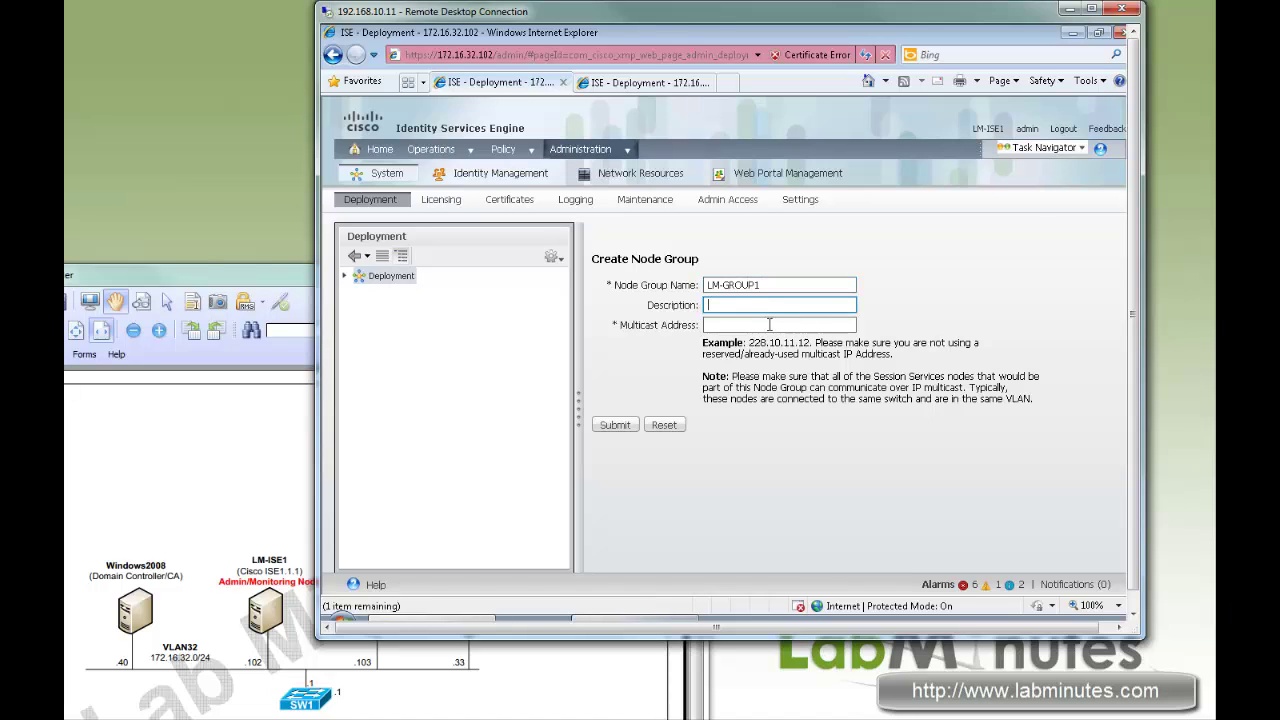
pyautogui.click(777, 321)
pyautogui.write('239.1.1.1')
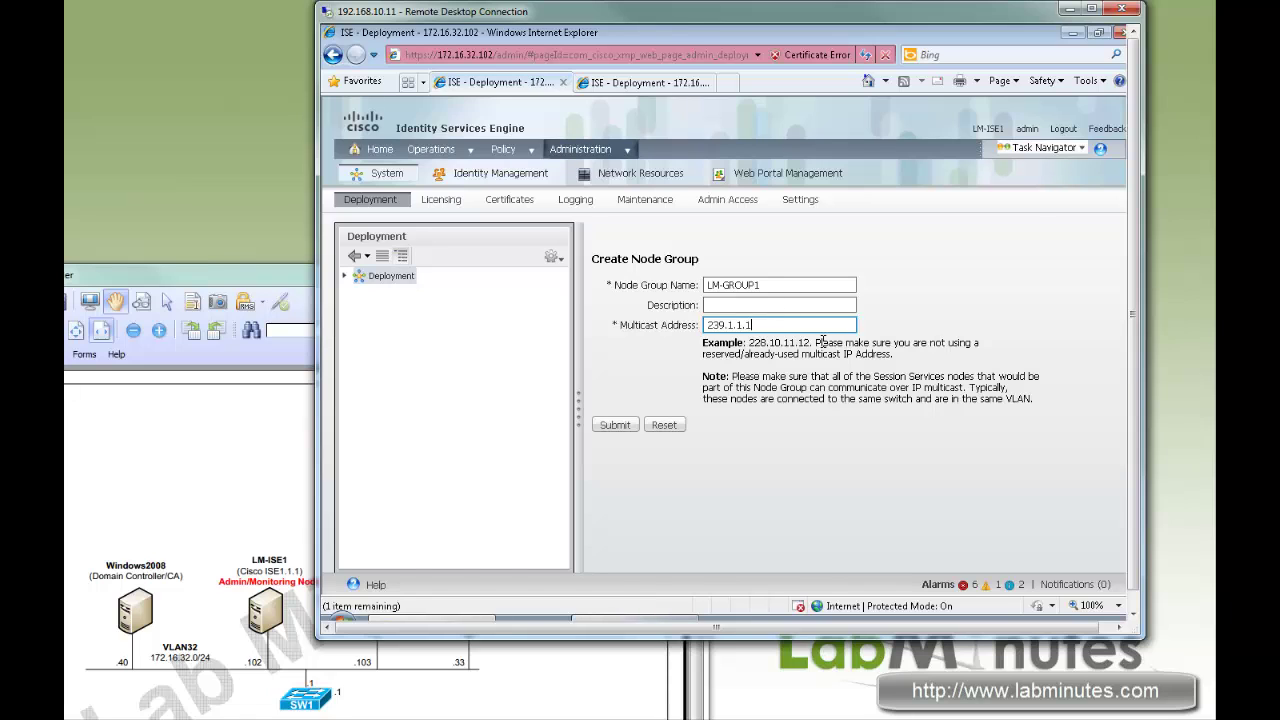
pyautogui.click(606, 425)
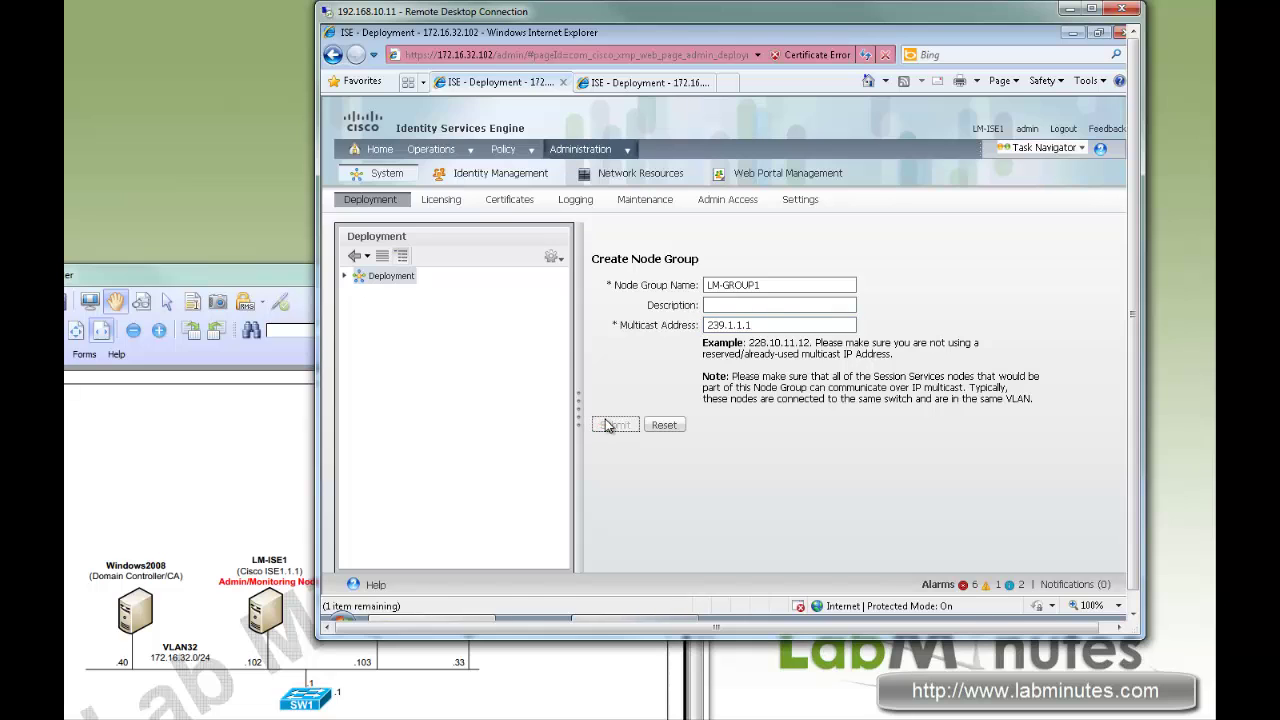
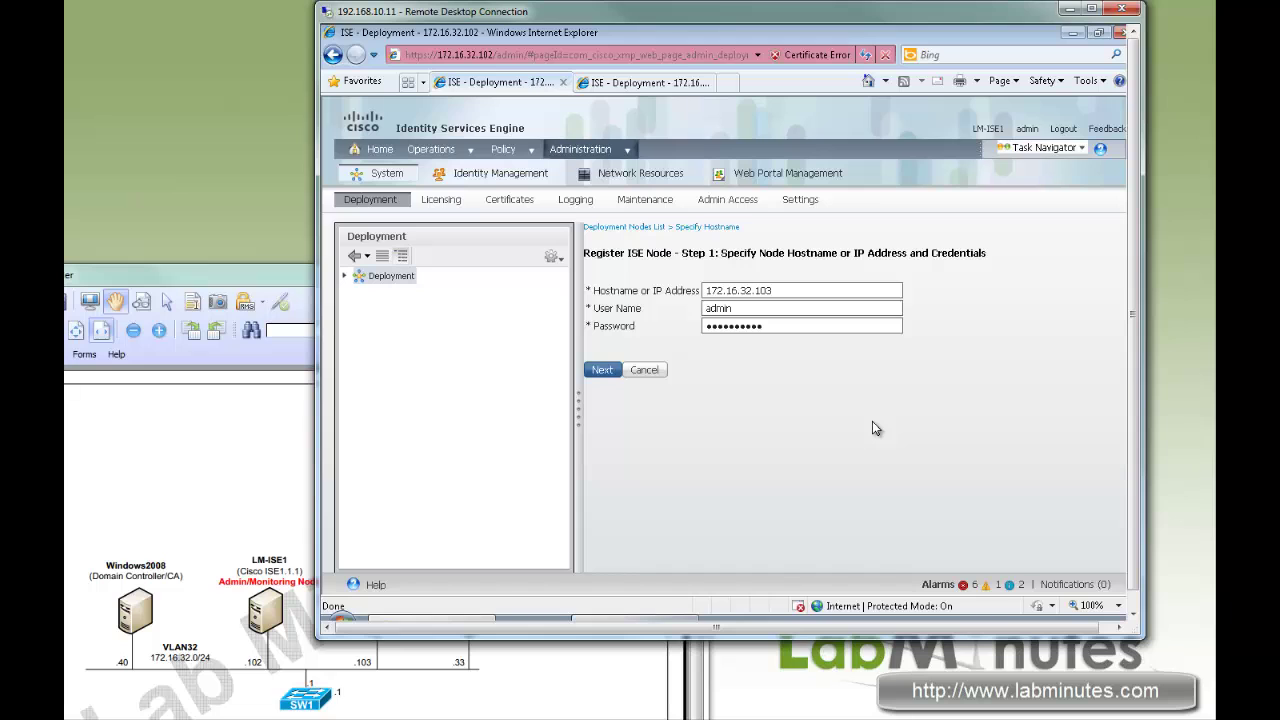
# Continue past the credentials and clear the Administration and Monitoring personas, leaving only Policy Service.
pyautogui.press('Return')
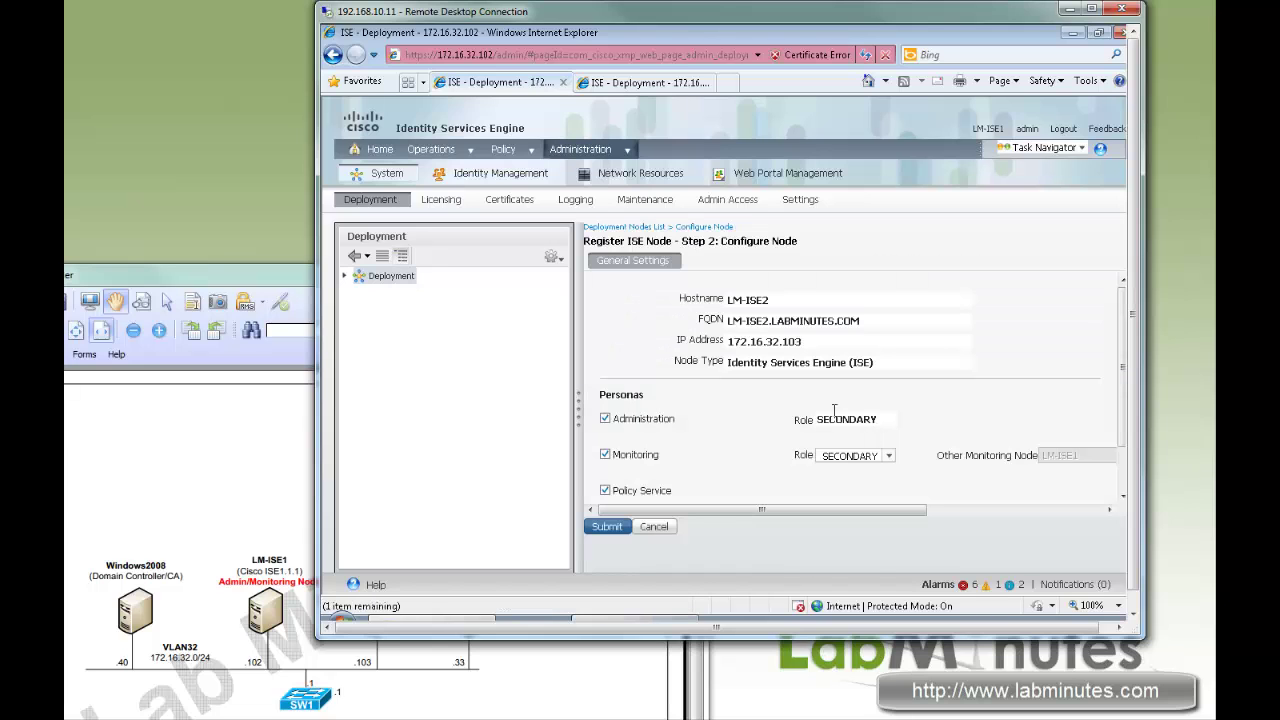
pyautogui.scroll(-1, 1123, 349)
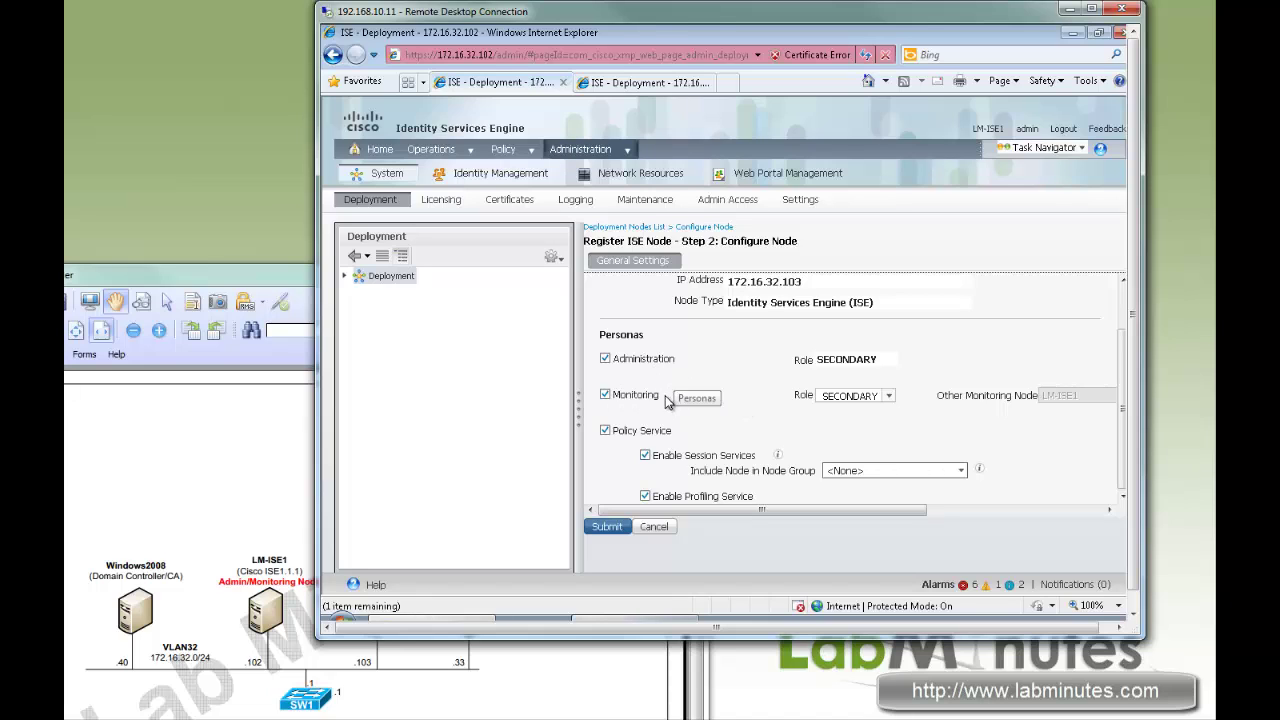
pyautogui.click(605, 358)
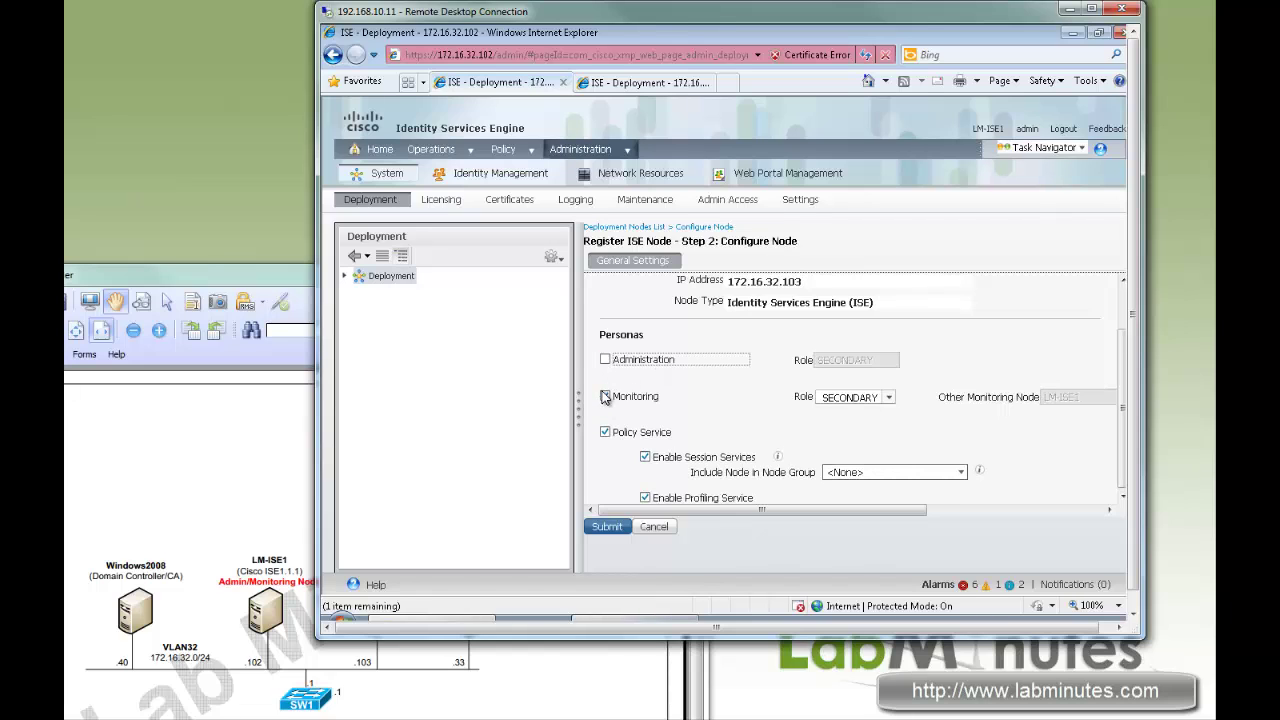
pyautogui.click(605, 397)
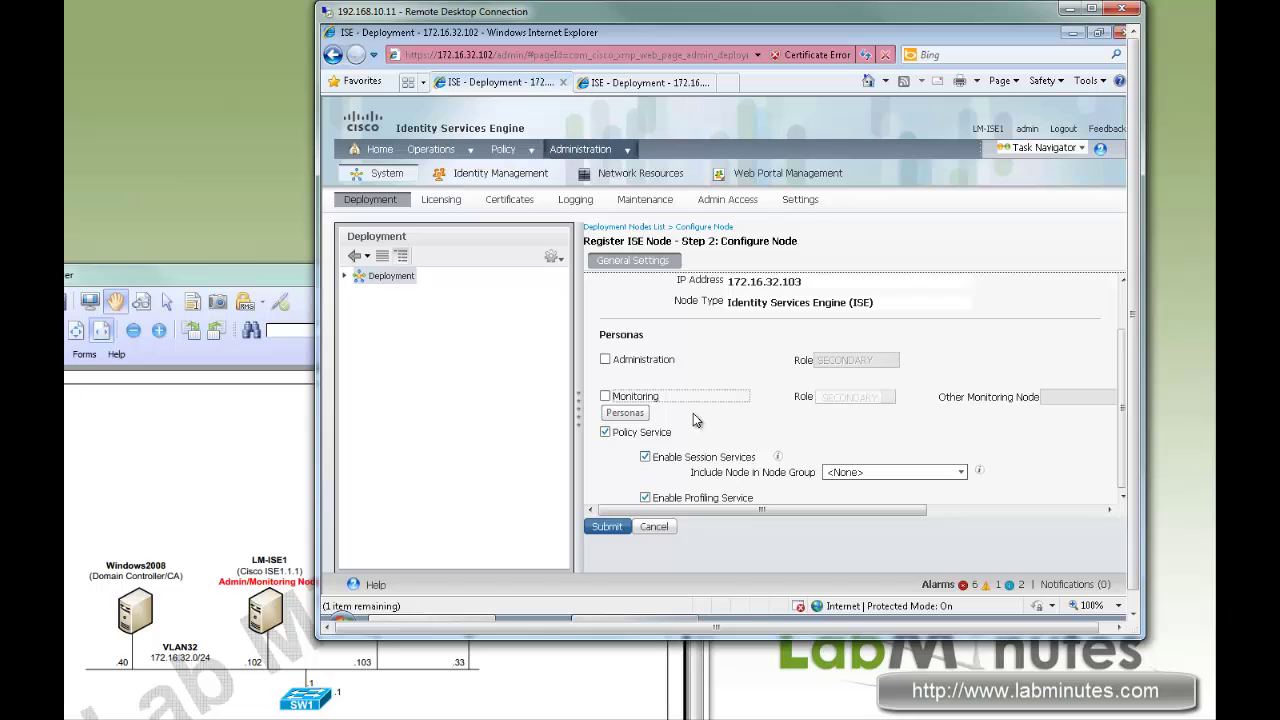
# Place the node in node group LM-GROUP1 and submit the registration.
pyautogui.moveTo(1123, 405); pyautogui.dragTo(1123, 408)
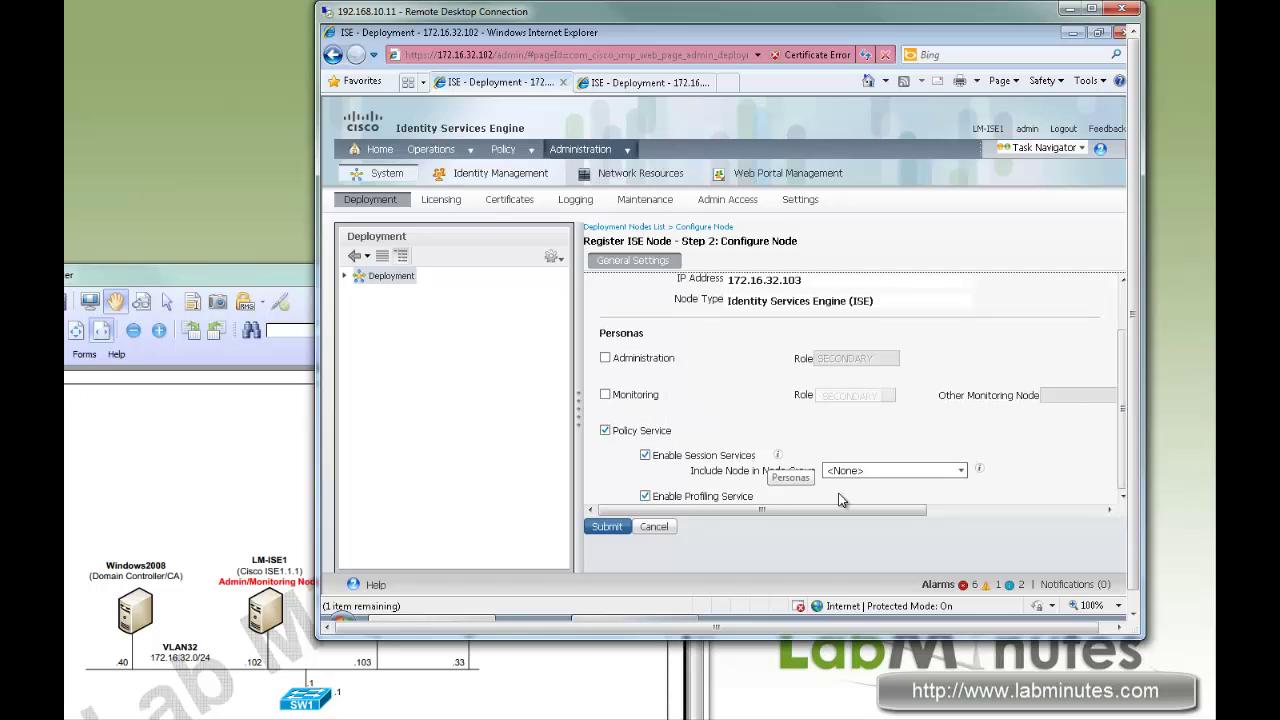
pyautogui.click(961, 472)
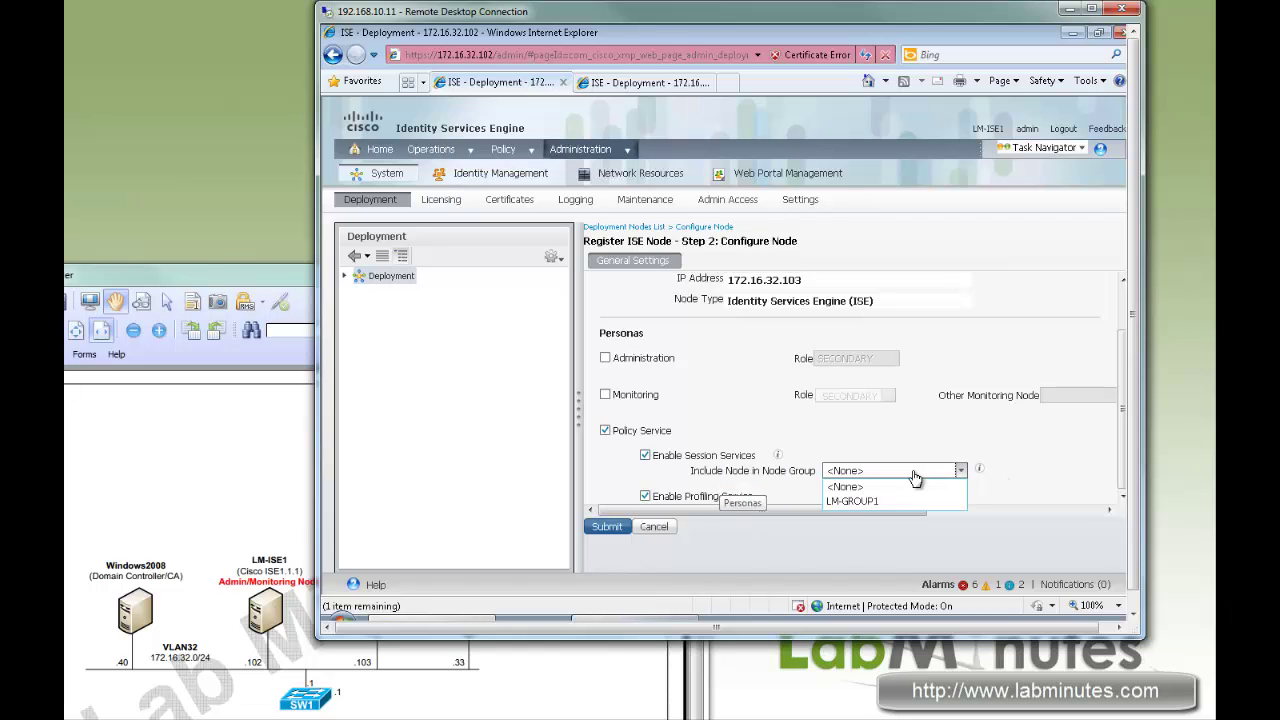
pyautogui.click(865, 503)
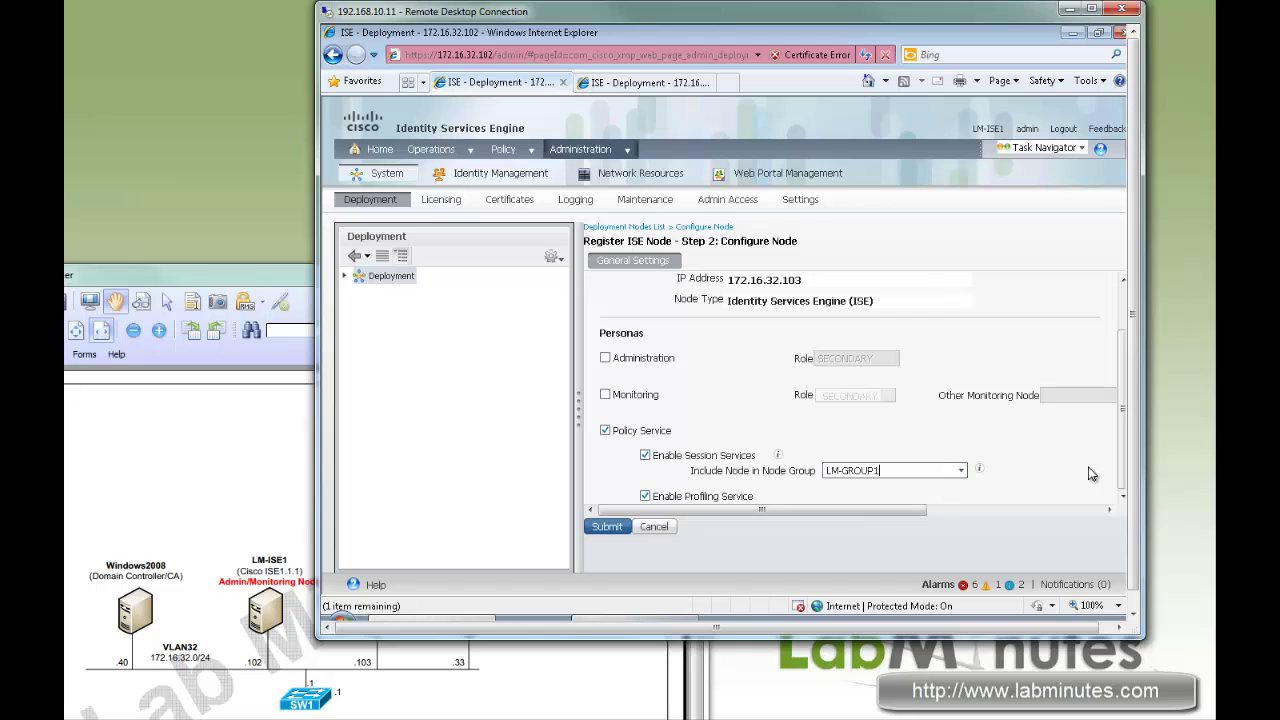
pyautogui.click(608, 525)
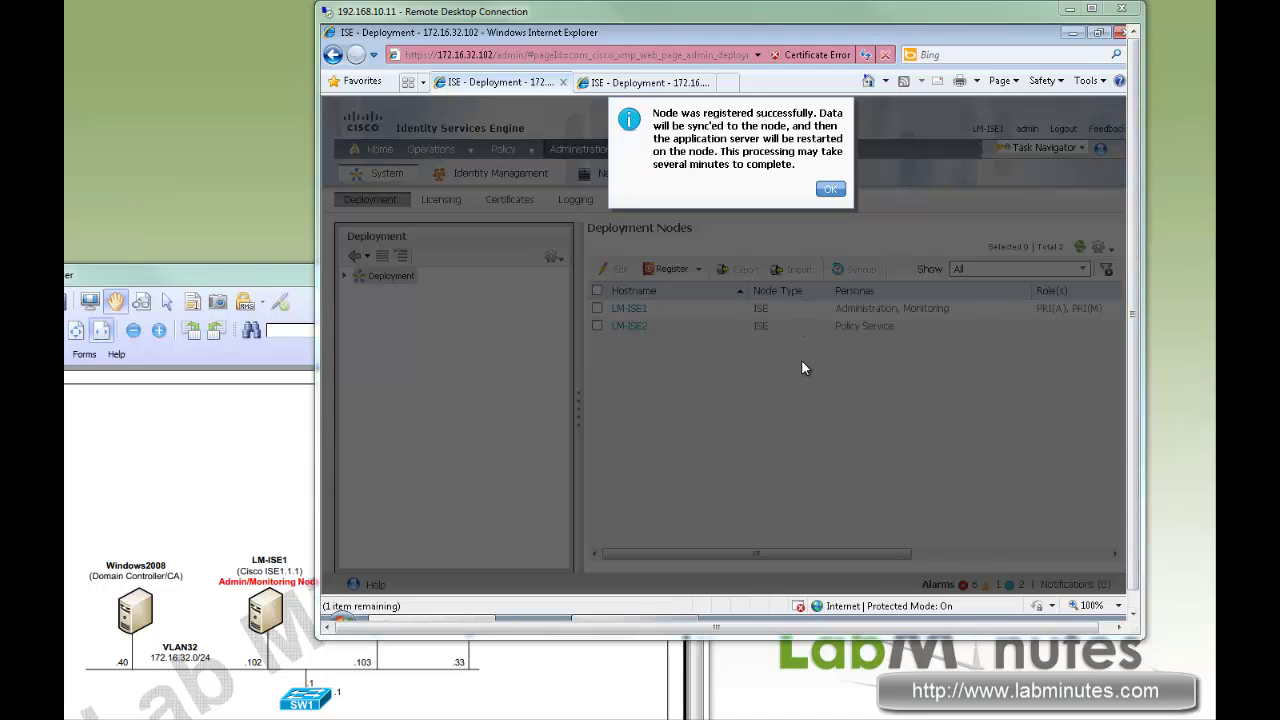
# Dismiss the success message and check LM-ISE2's Policy Service role, Replication and Sync Status columns.
pyautogui.click(831, 189)
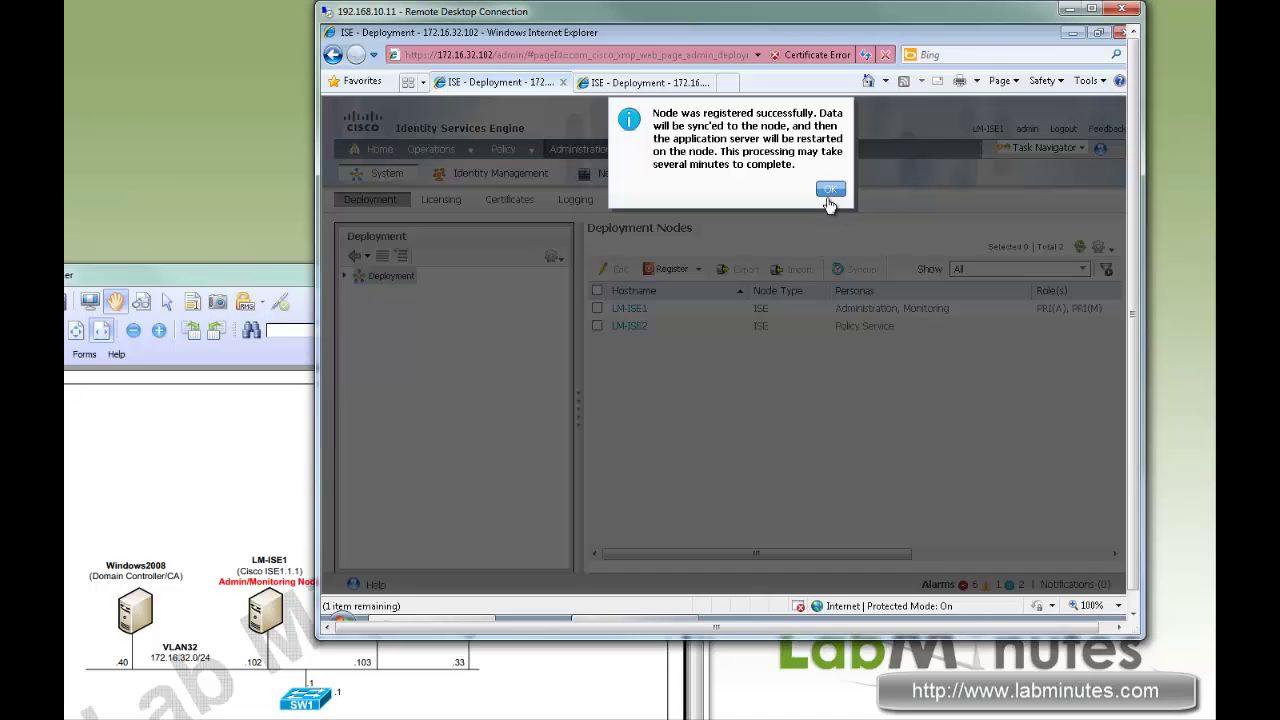
pyautogui.moveTo(813, 553); pyautogui.dragTo(1010, 561)
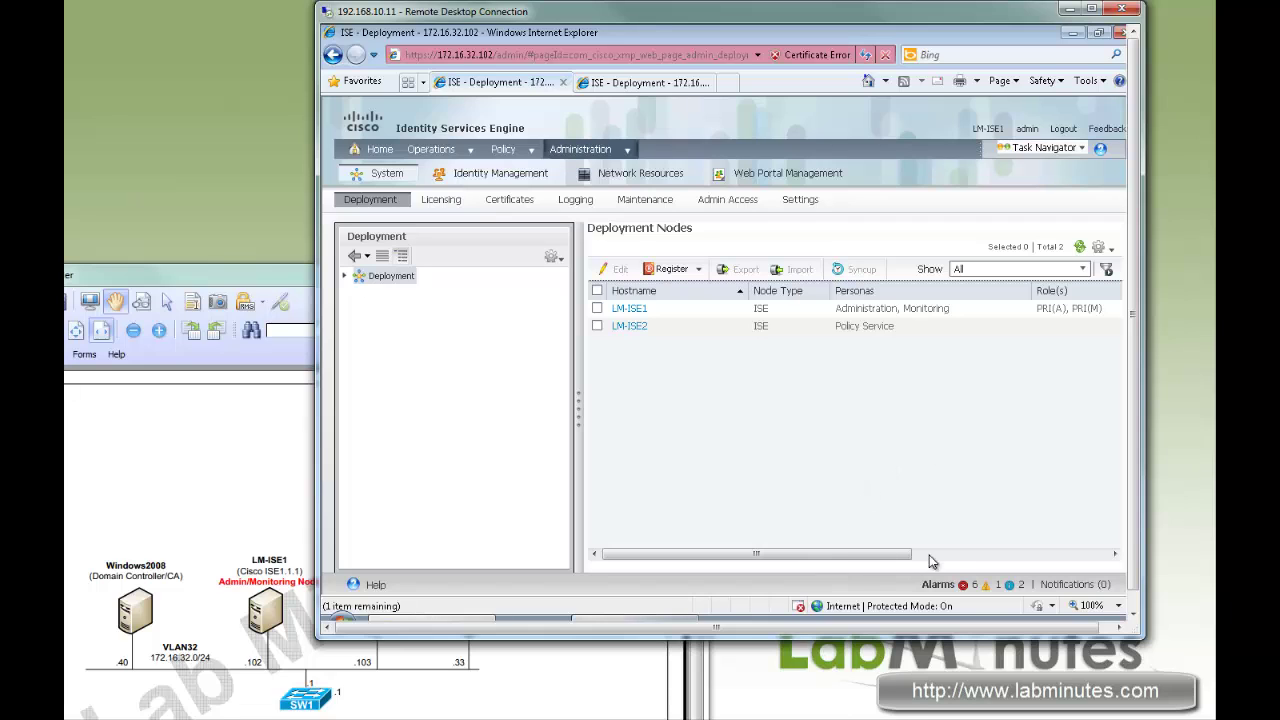
pyautogui.click(1020, 566)
pyautogui.moveTo(866, 556); pyautogui.dragTo(705, 556)
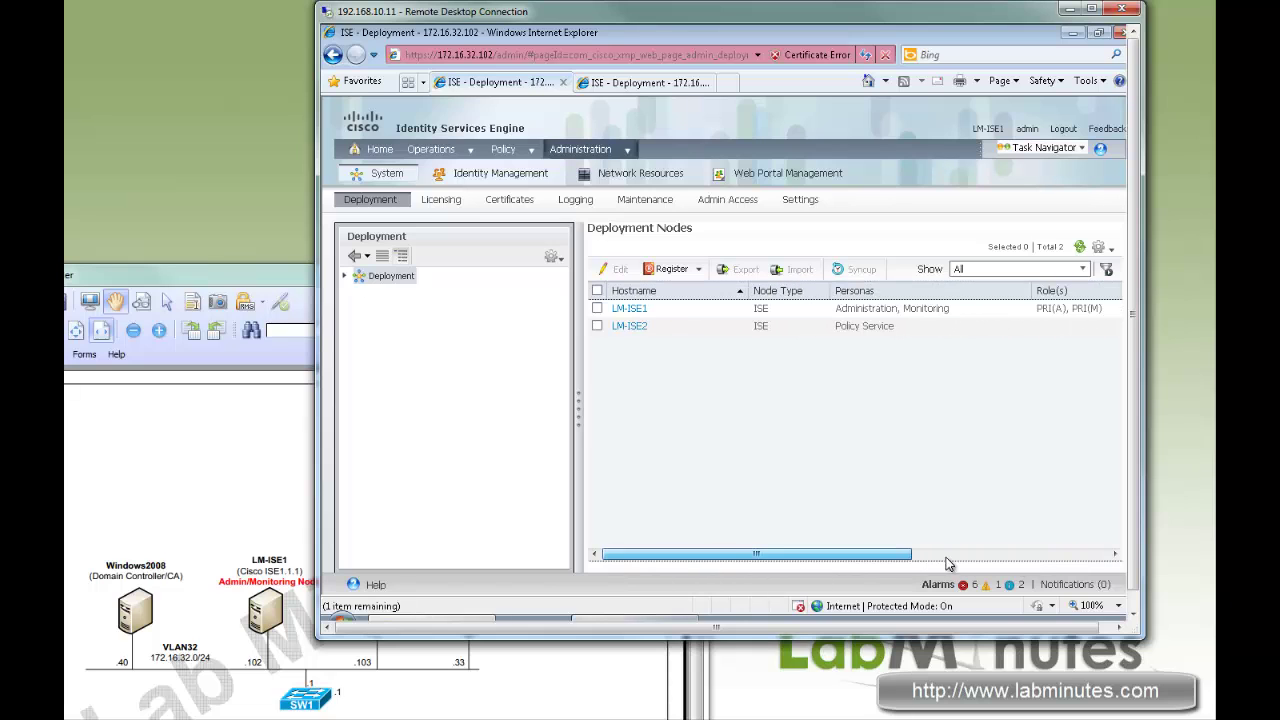
pyautogui.click(1035, 562)
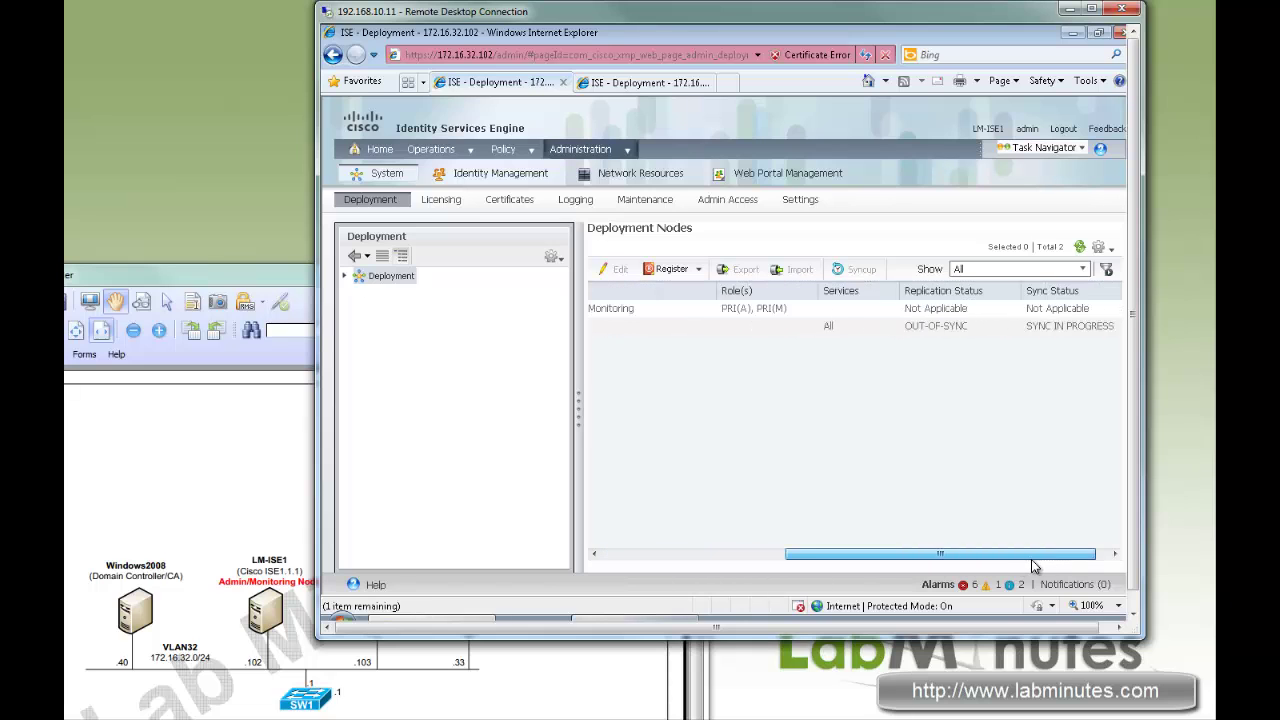
pyautogui.click(753, 556)
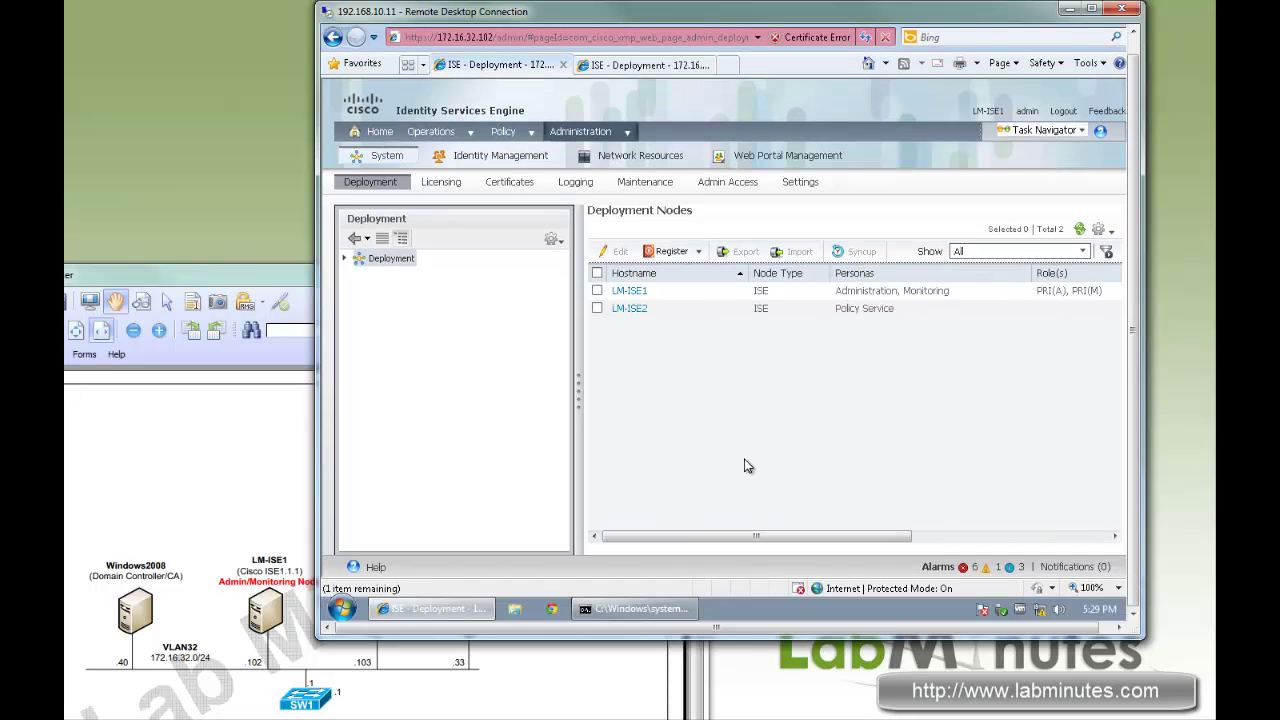
pyautogui.click(645, 66)
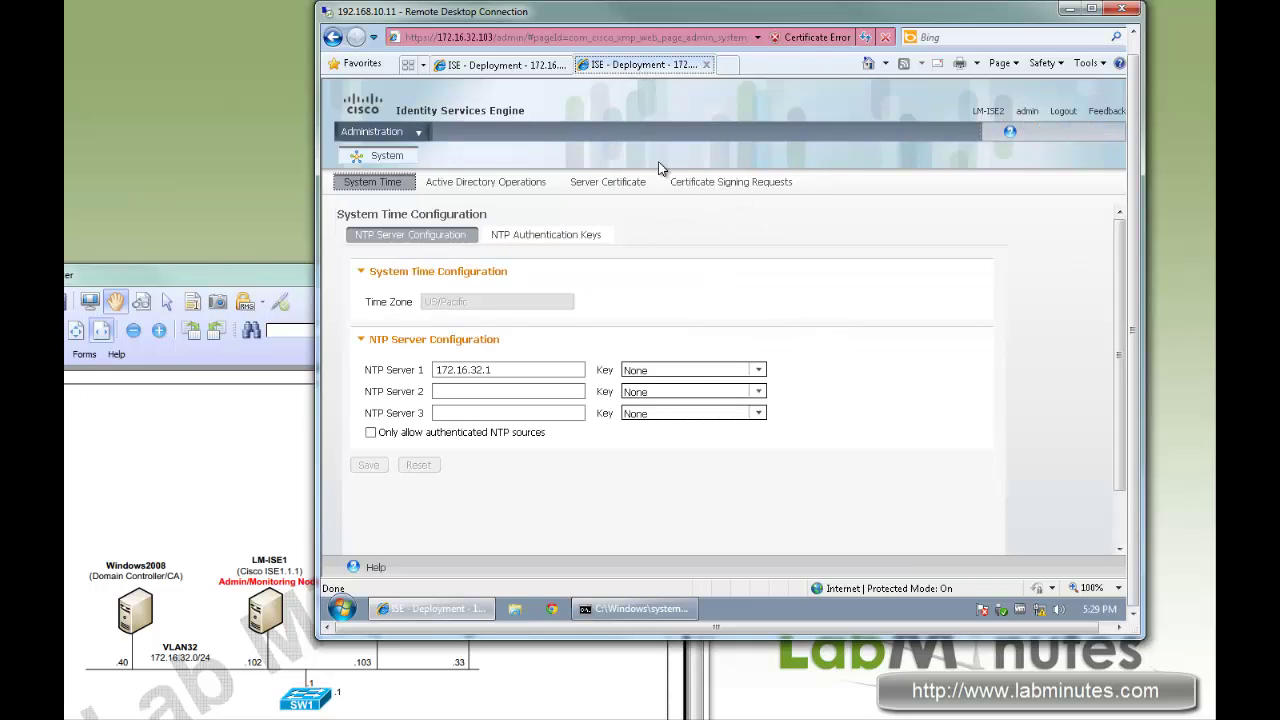
pyautogui.click(443, 181)
pyautogui.click(607, 182)
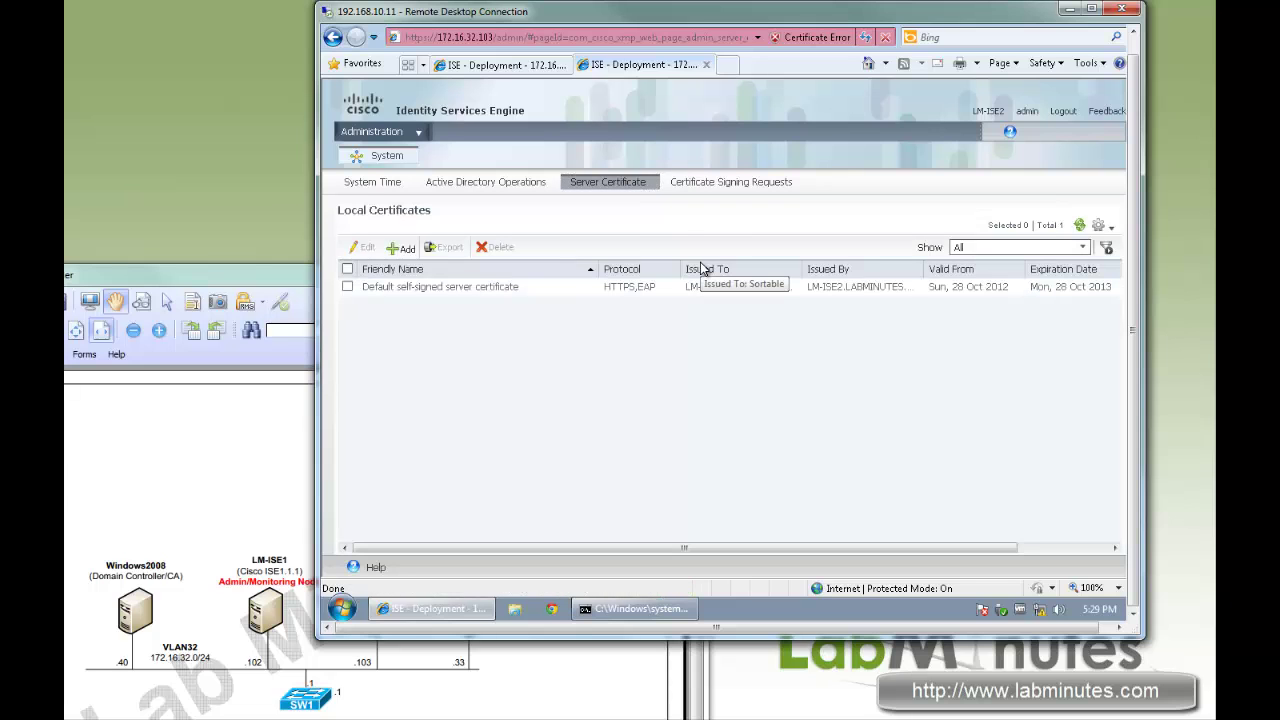
pyautogui.click(708, 184)
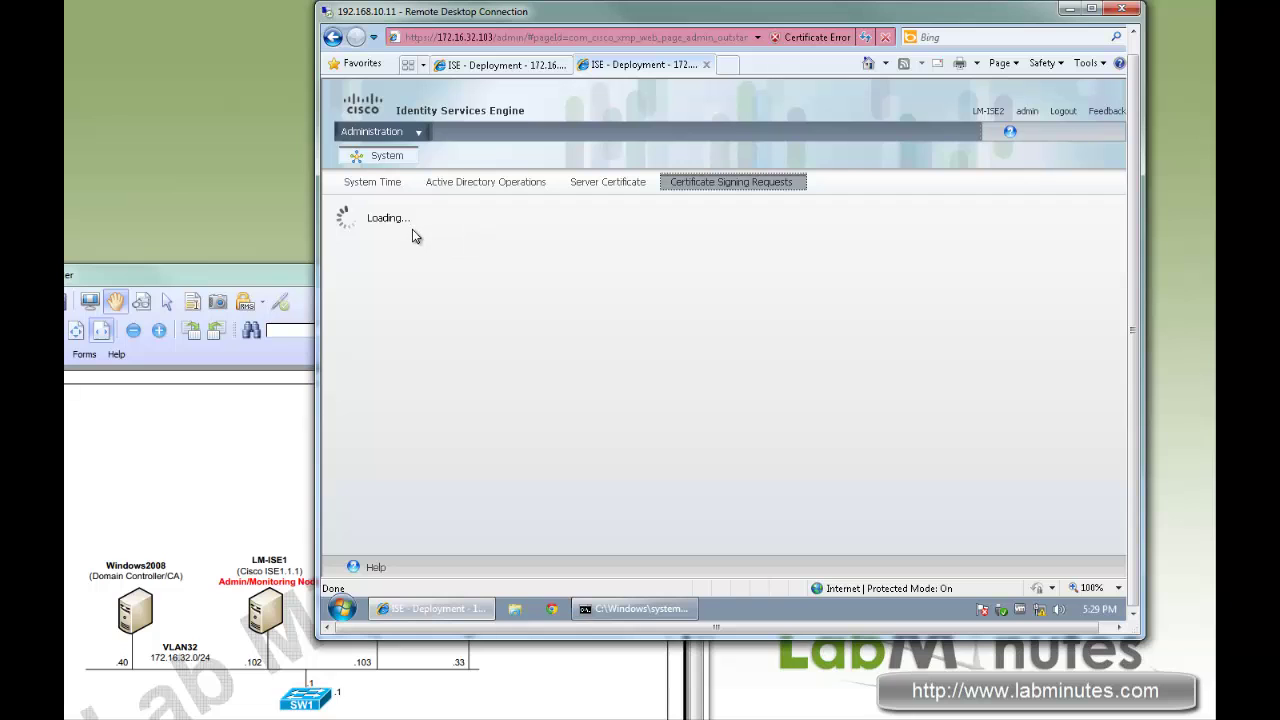
pyautogui.click(389, 188)
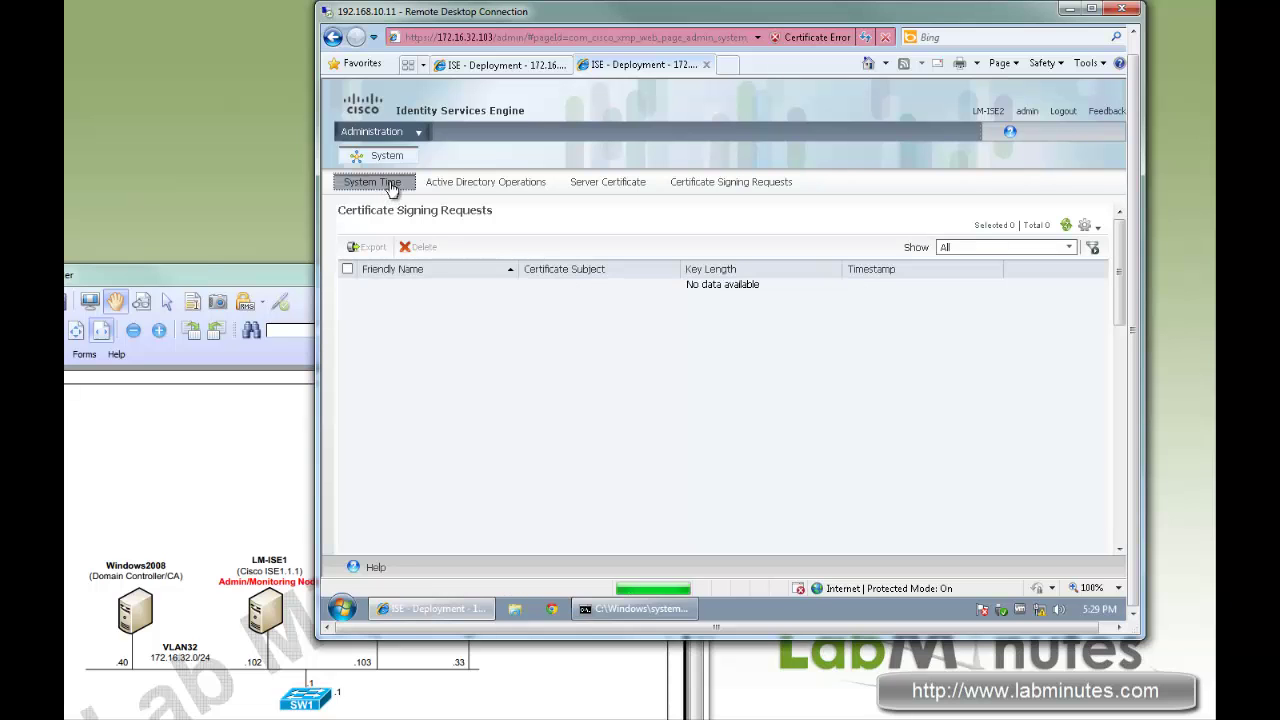
pyautogui.click(510, 65)
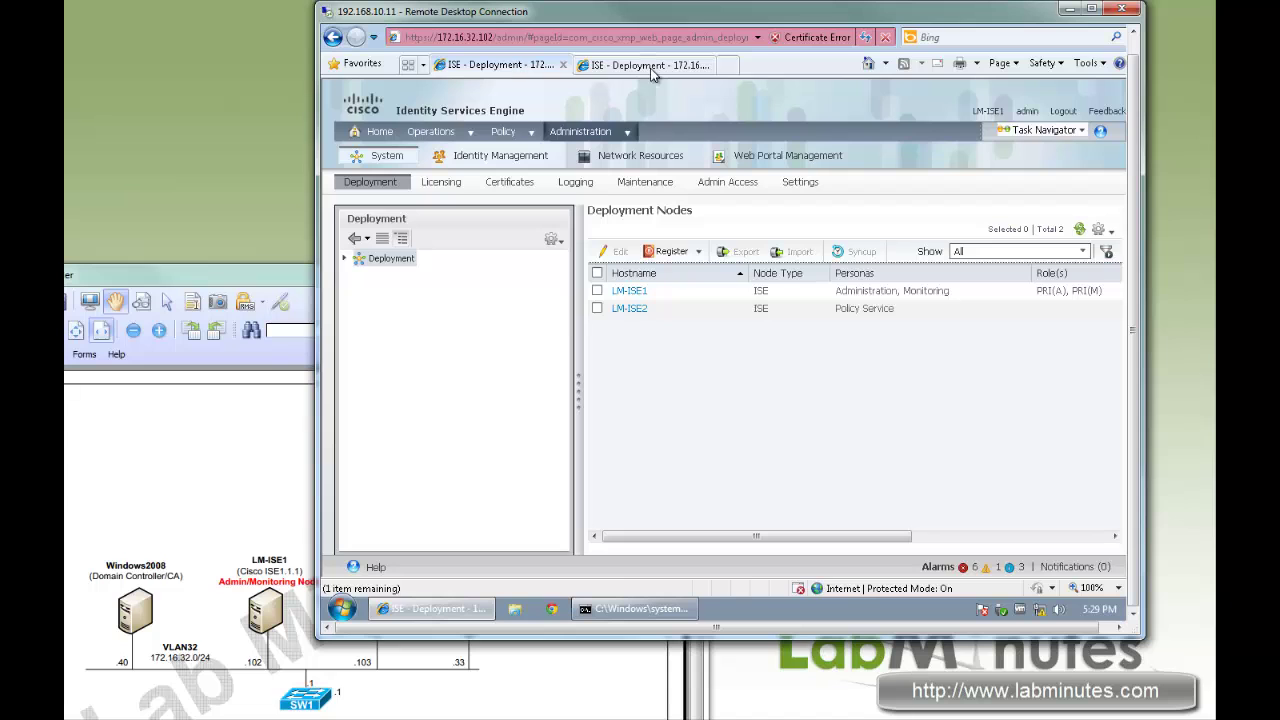
pyautogui.click(655, 65)
pyautogui.click(510, 65)
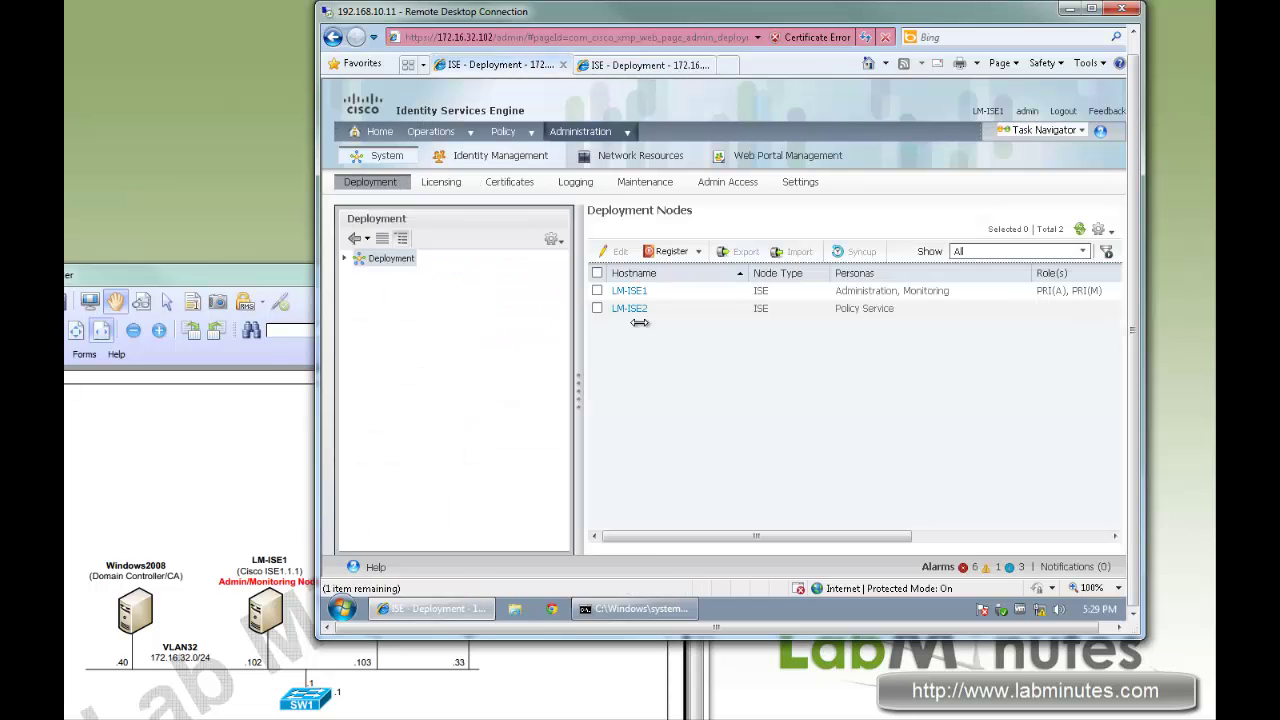